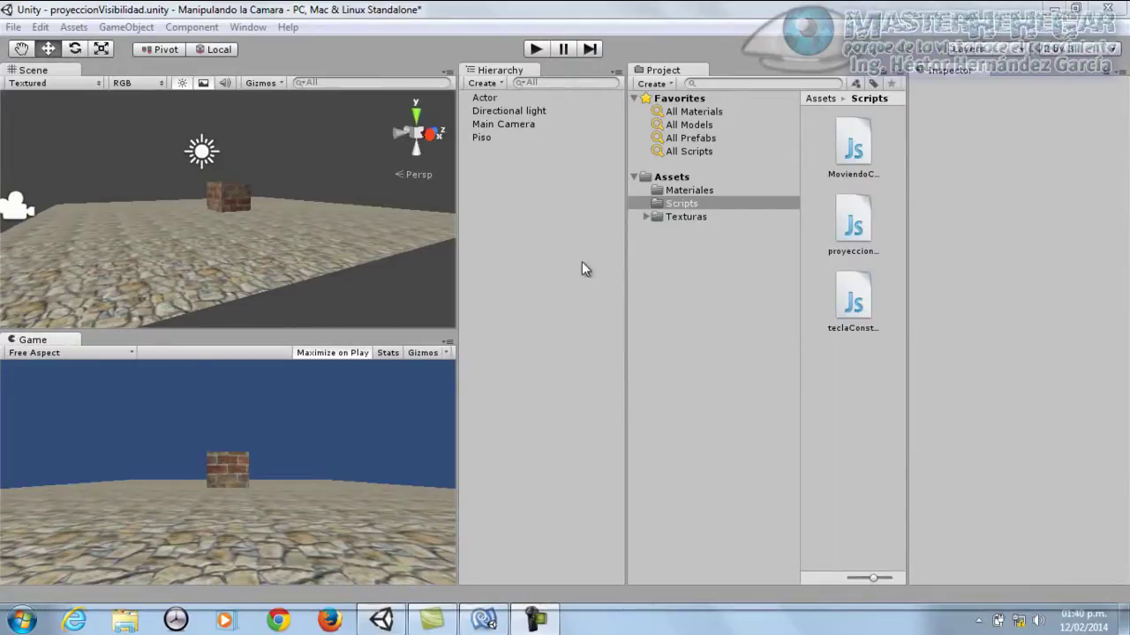
Play the scene, drive the camera toward the brick cube with the Up arrow, then stop.
click(536, 50)
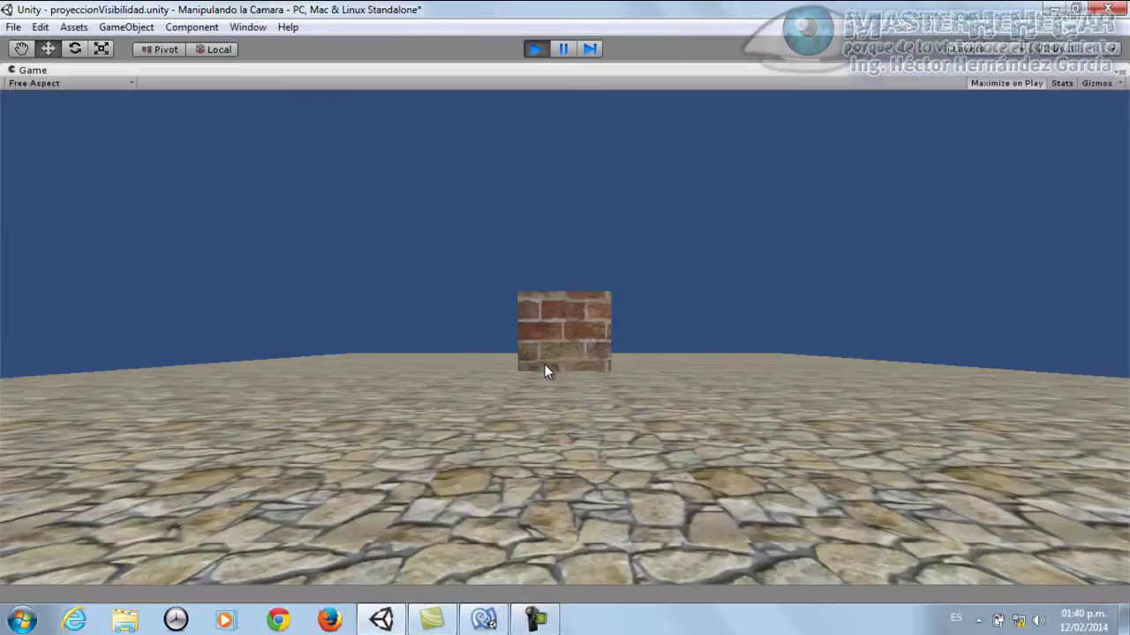
key(Up)
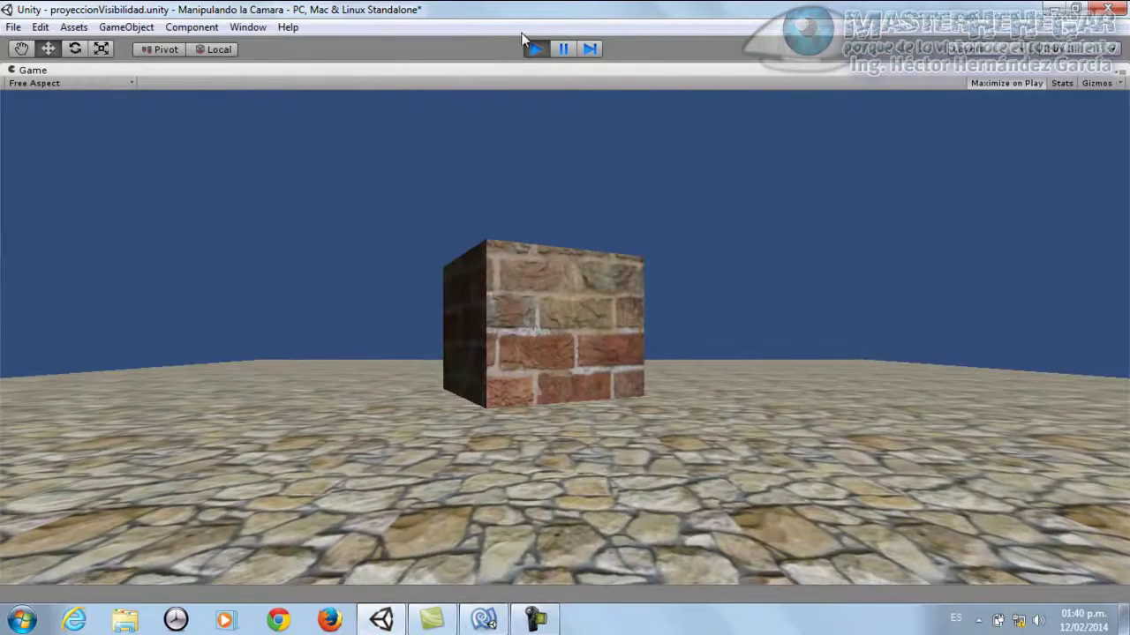
click(534, 49)
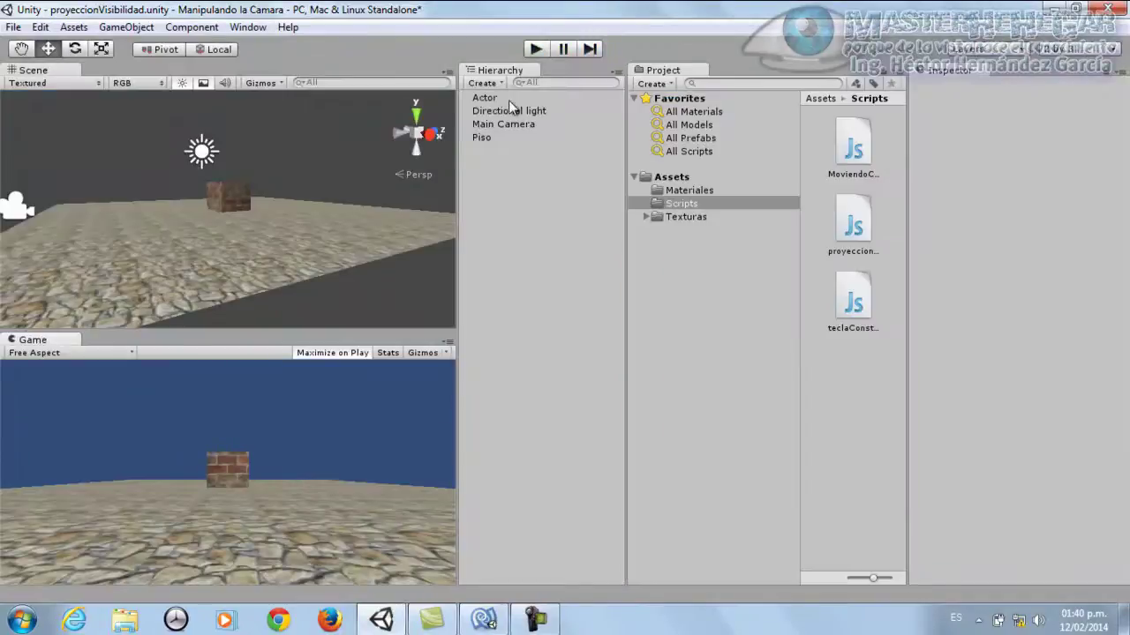
Disable the Tecla Constante script on Actor and test the scene in Play mode.
click(508, 99)
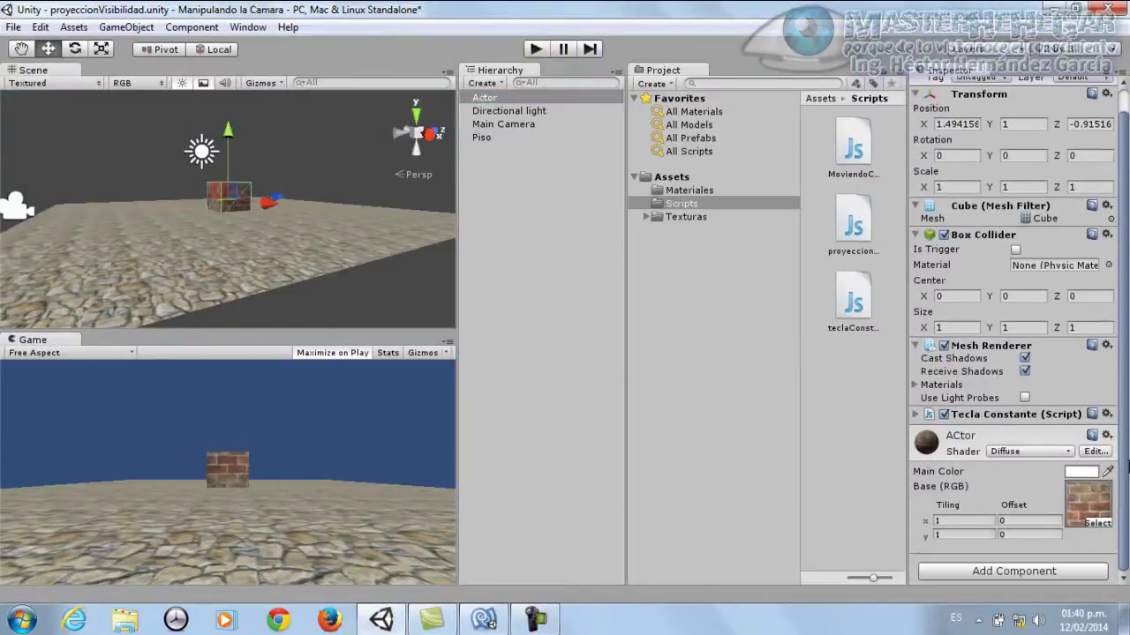
click(943, 414)
click(537, 49)
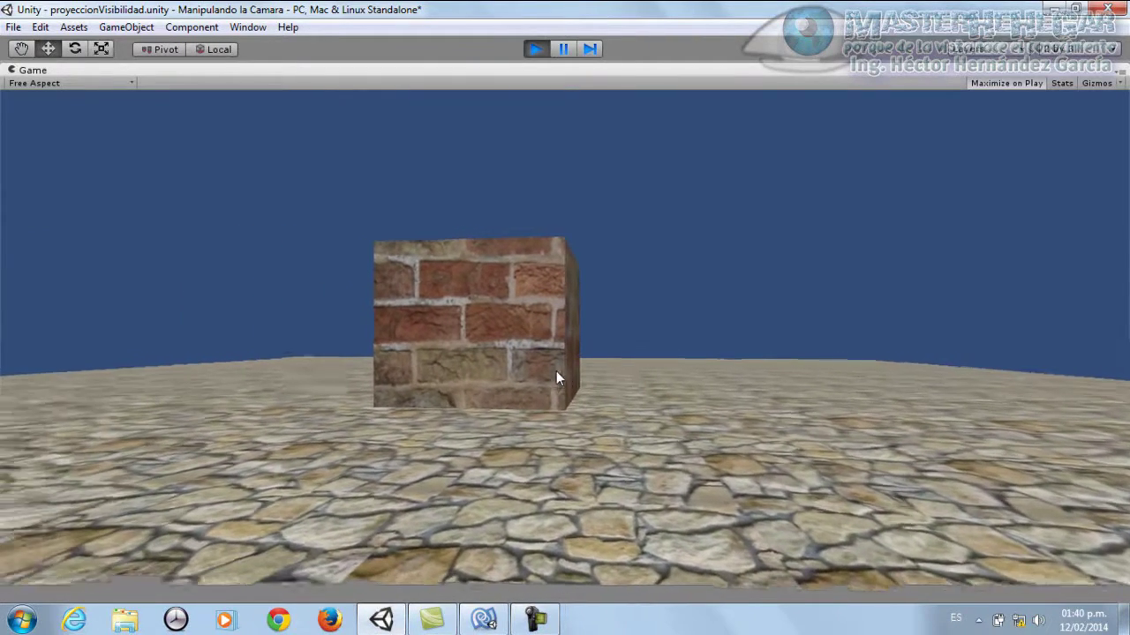
click(543, 51)
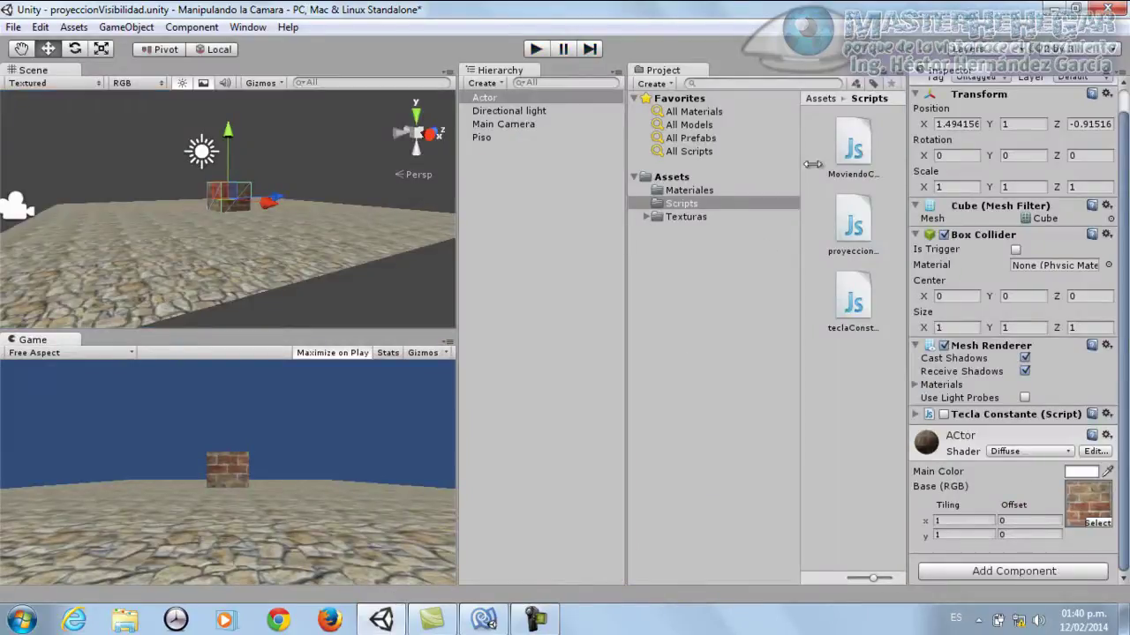
Switch off the Moviendo Camara script component on the Main Camera.
click(681, 207)
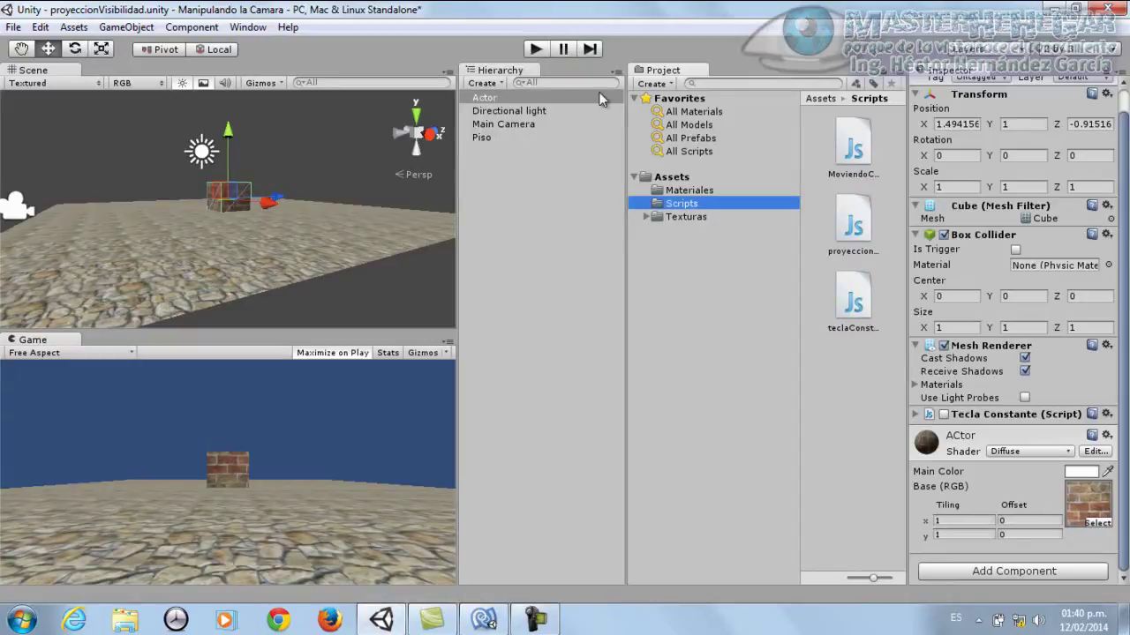
click(490, 100)
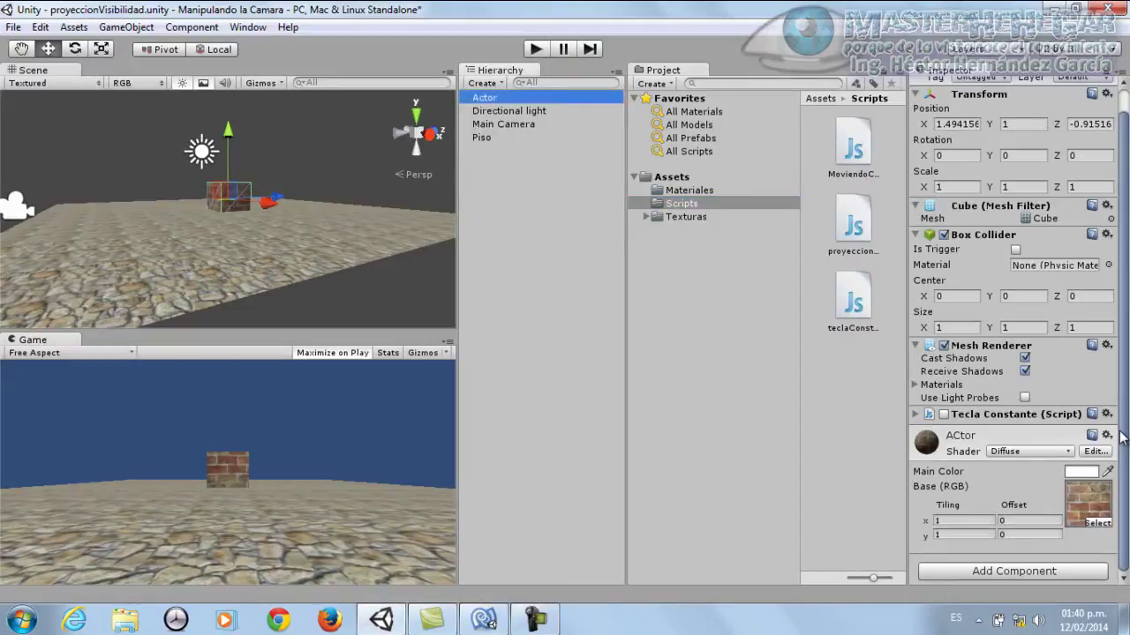
click(1123, 446)
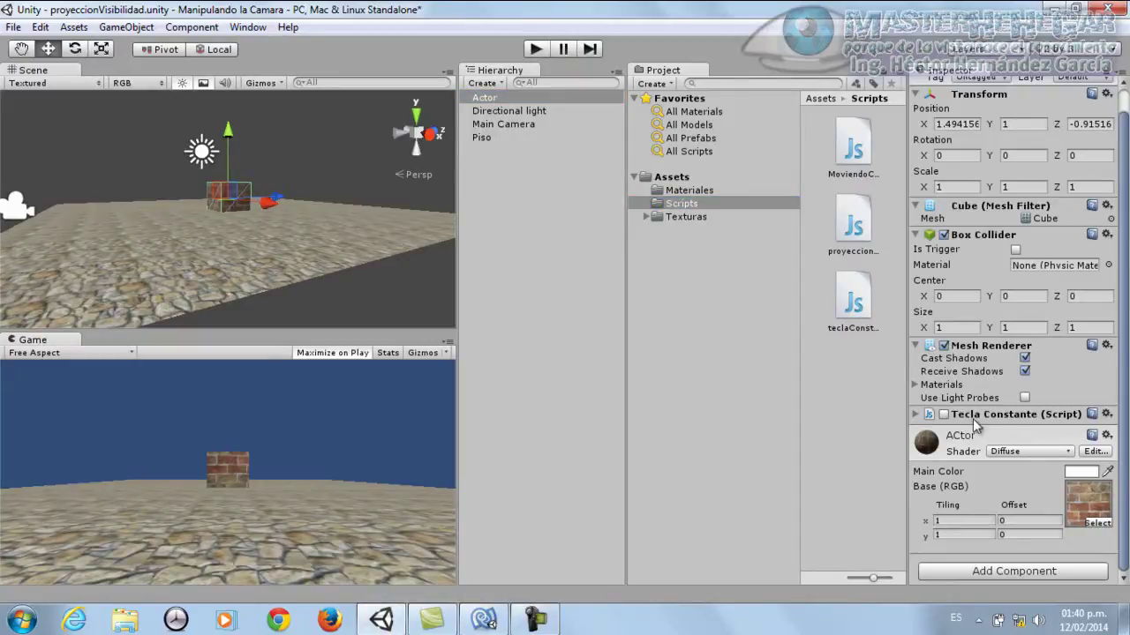
click(519, 124)
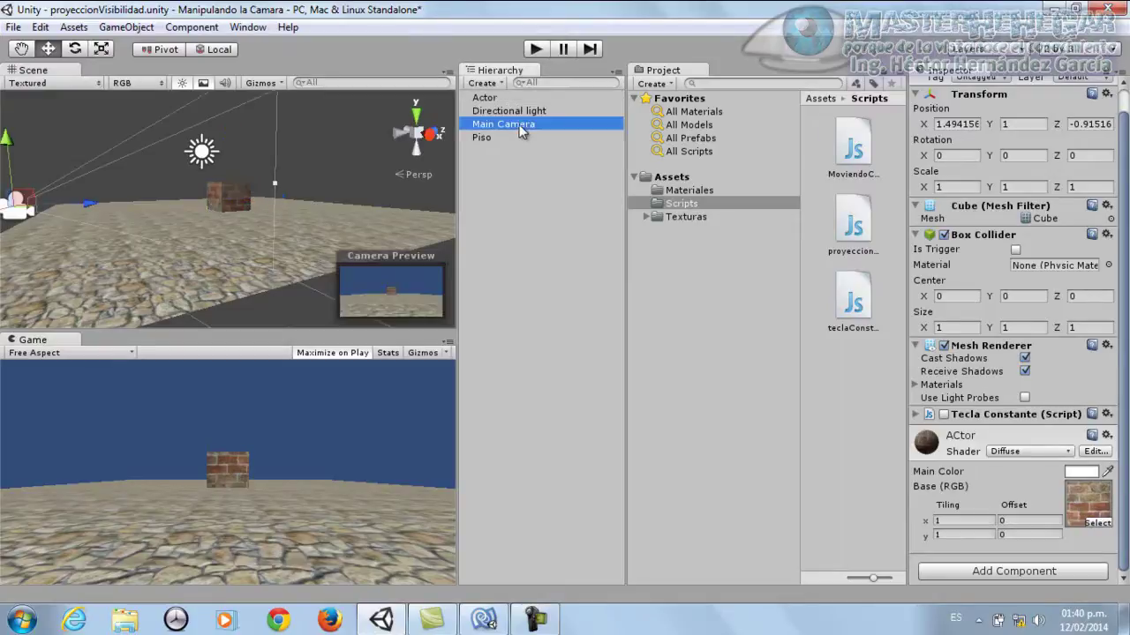
scroll(992, 525, down, 1)
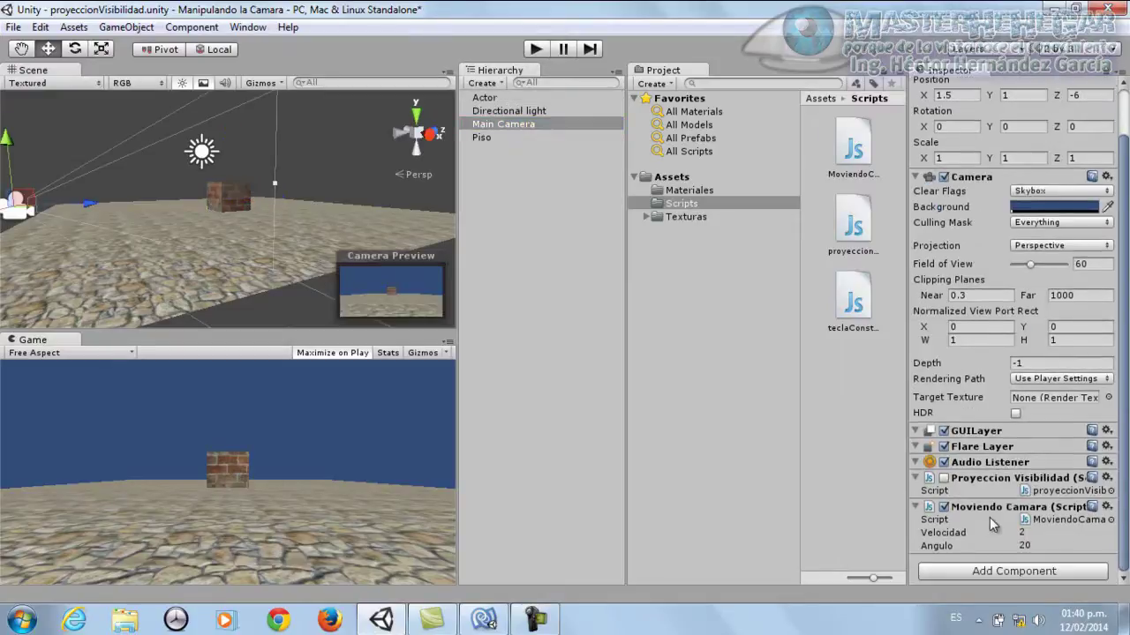
click(944, 507)
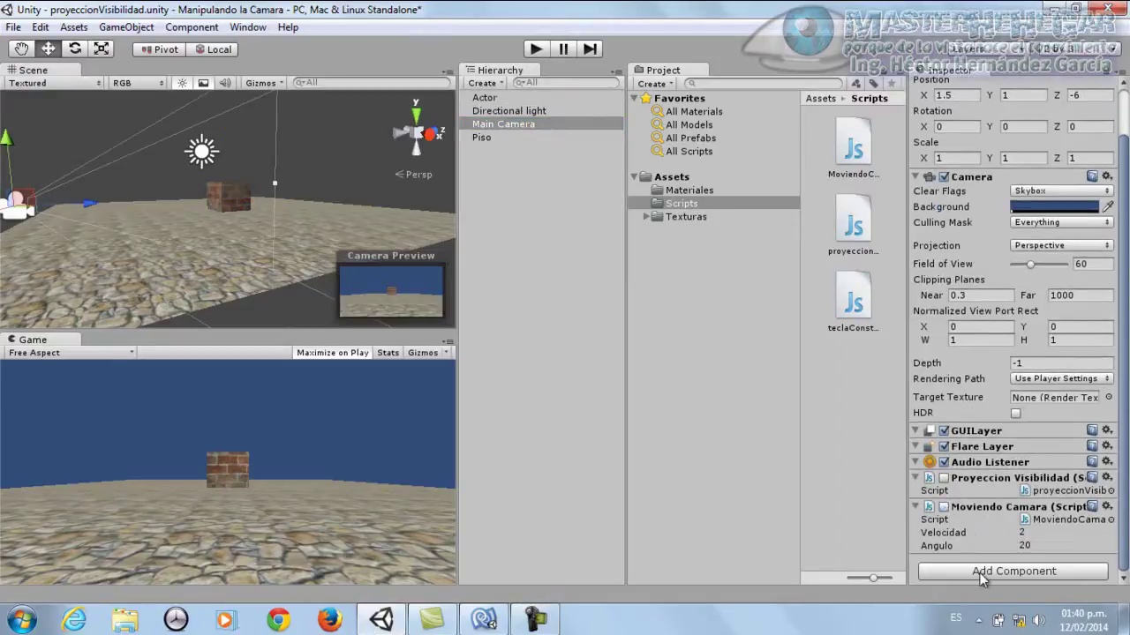
Add a Javascript named 'moverActor' to the Scripts folder and open it in MonoDevelop.
right_click(707, 204)
mouse_move(883, 216)
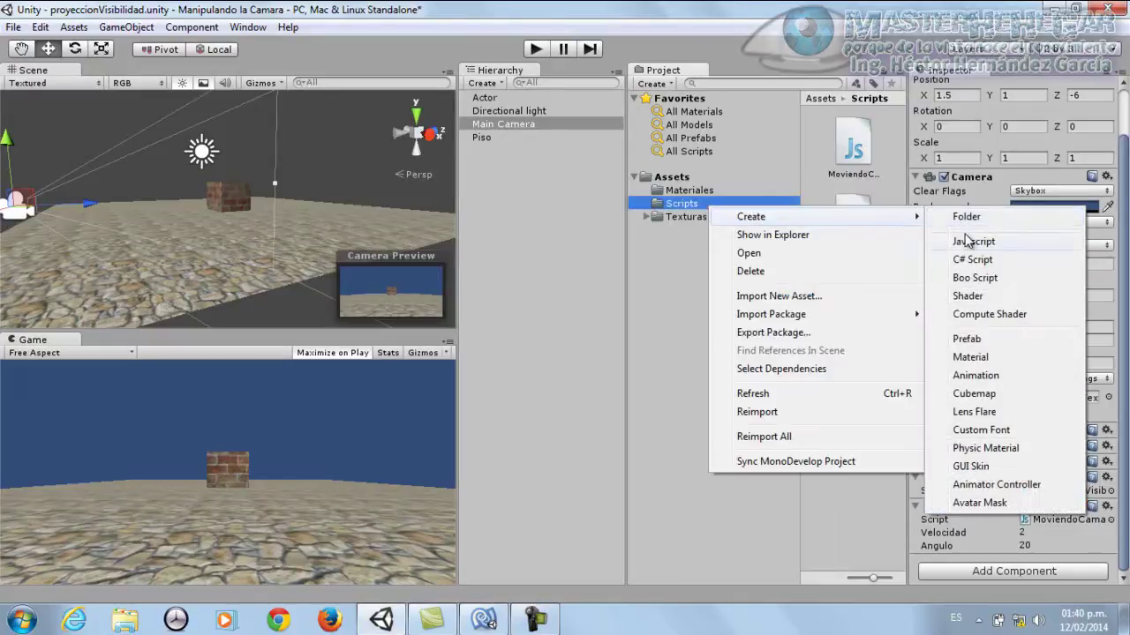
click(977, 241)
text(moverActor)
key(Return)
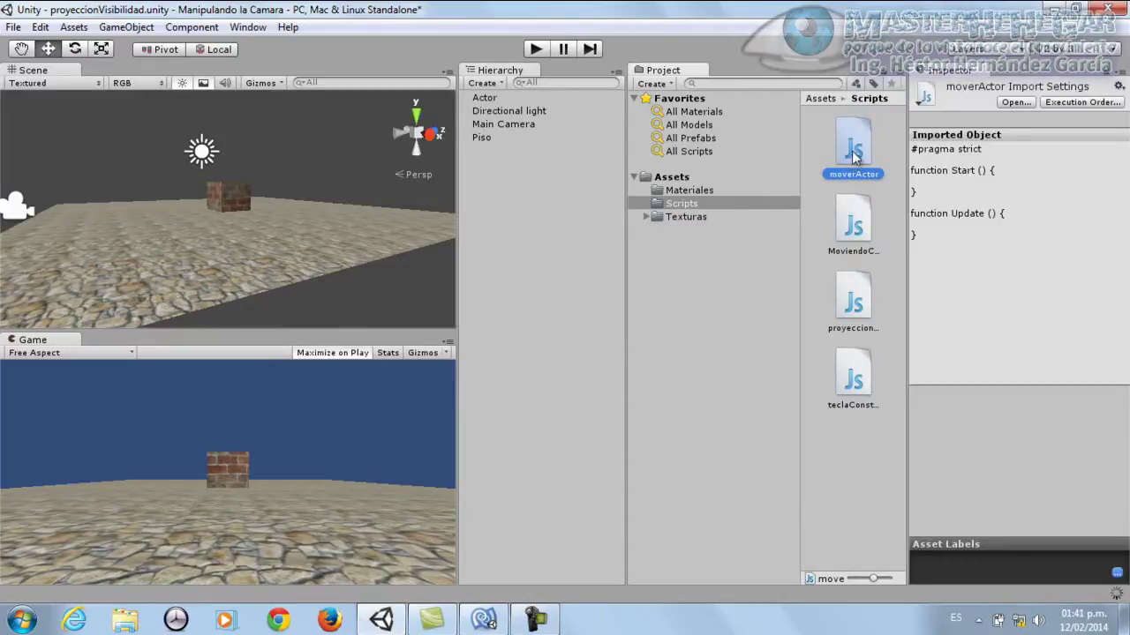
double_click(853, 155)
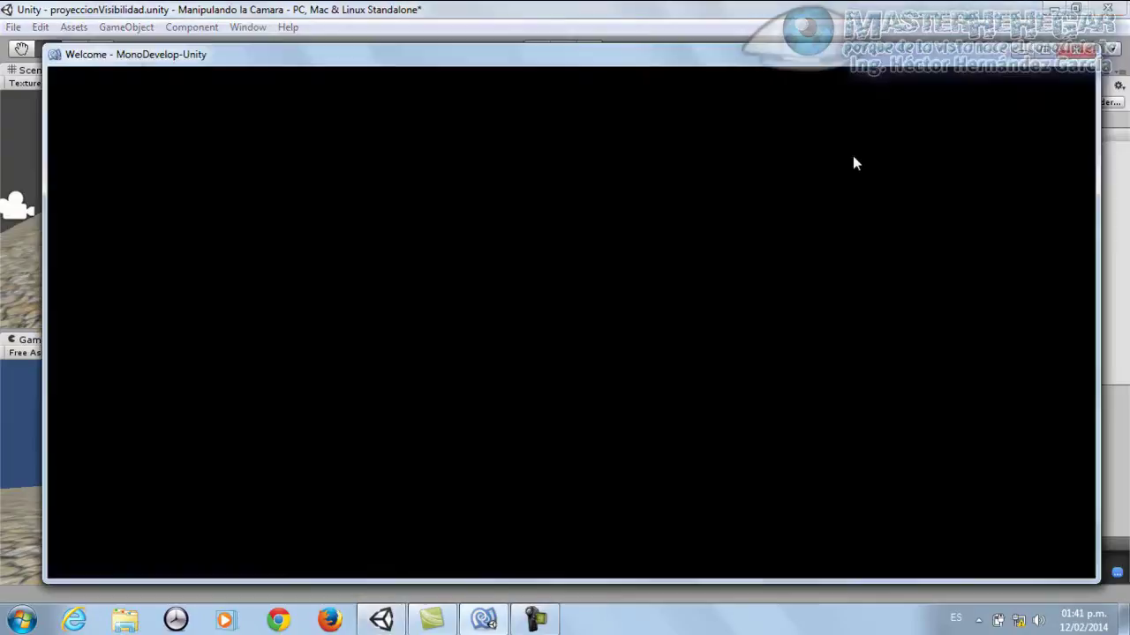
Copy the UpArrow and DownArrow if-blocks from teclaConstante.js into moverActor's Update().
click(1052, 61)
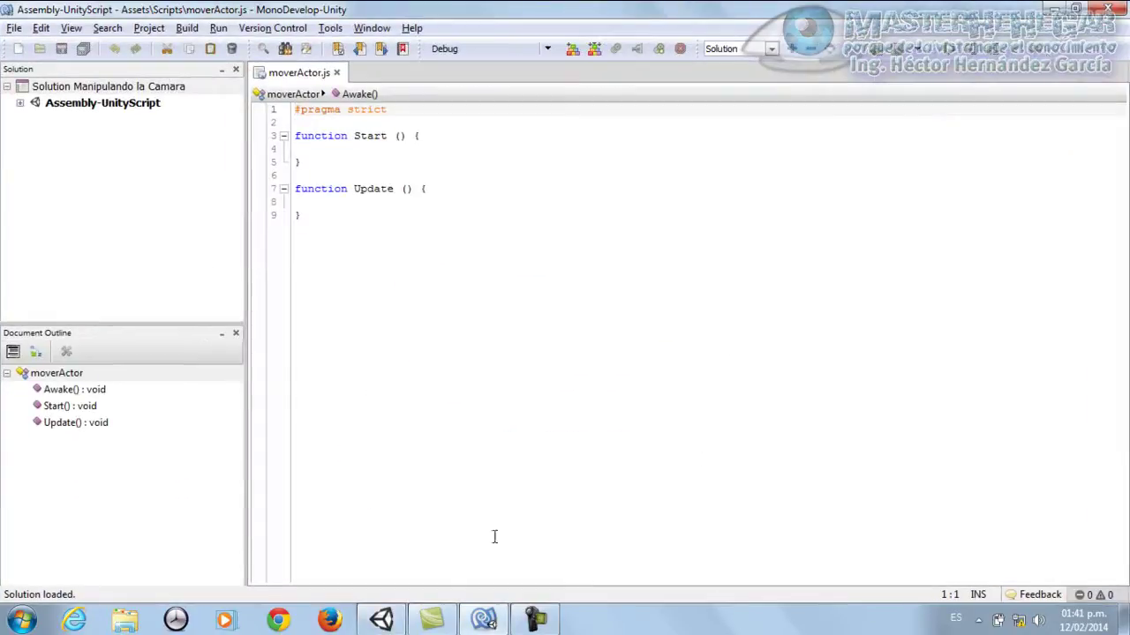
click(388, 616)
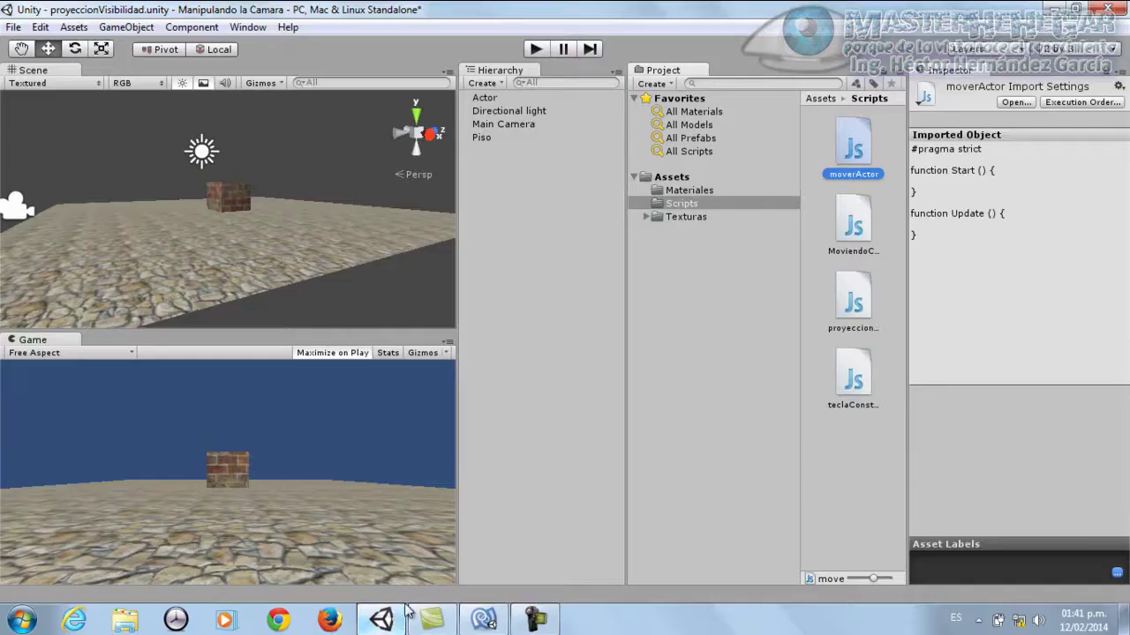
click(837, 403)
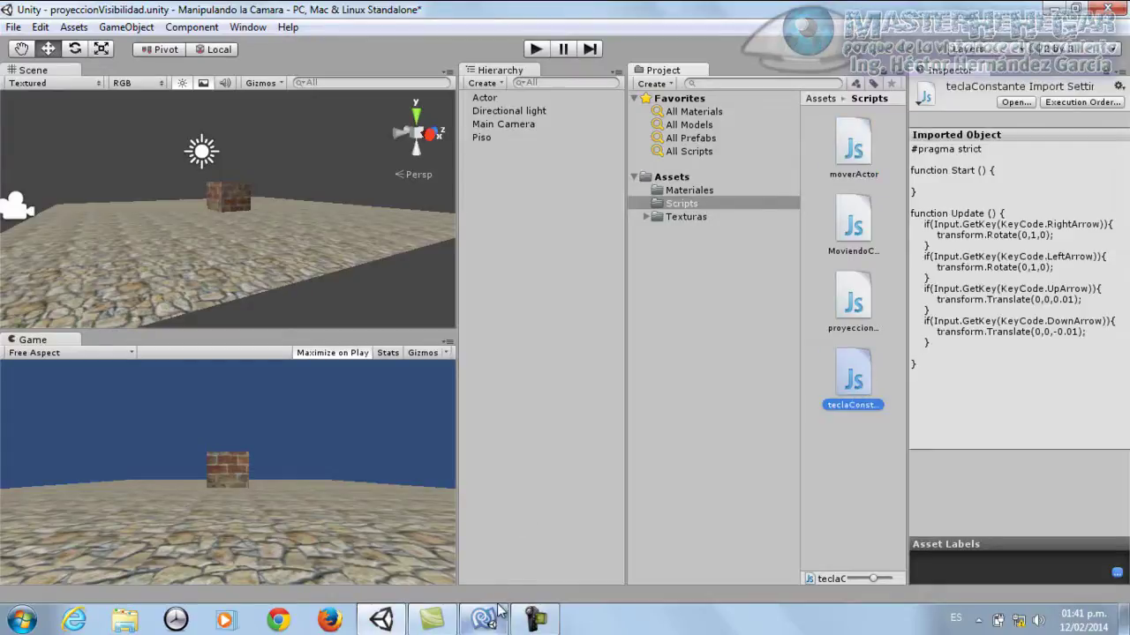
click(498, 609)
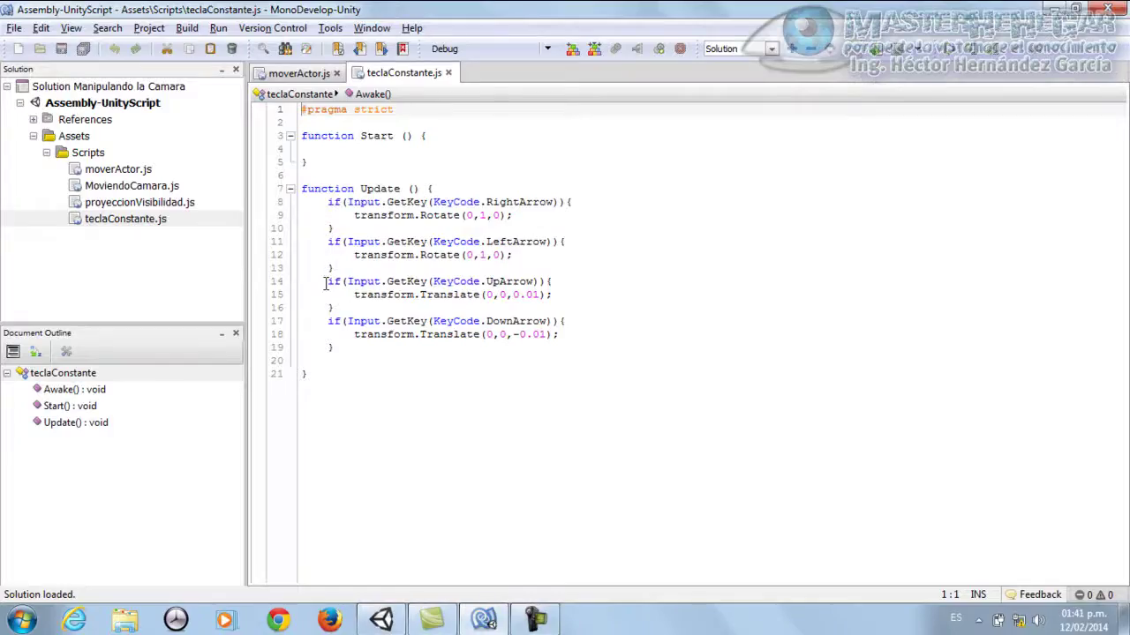
drag(326, 282, 350, 349)
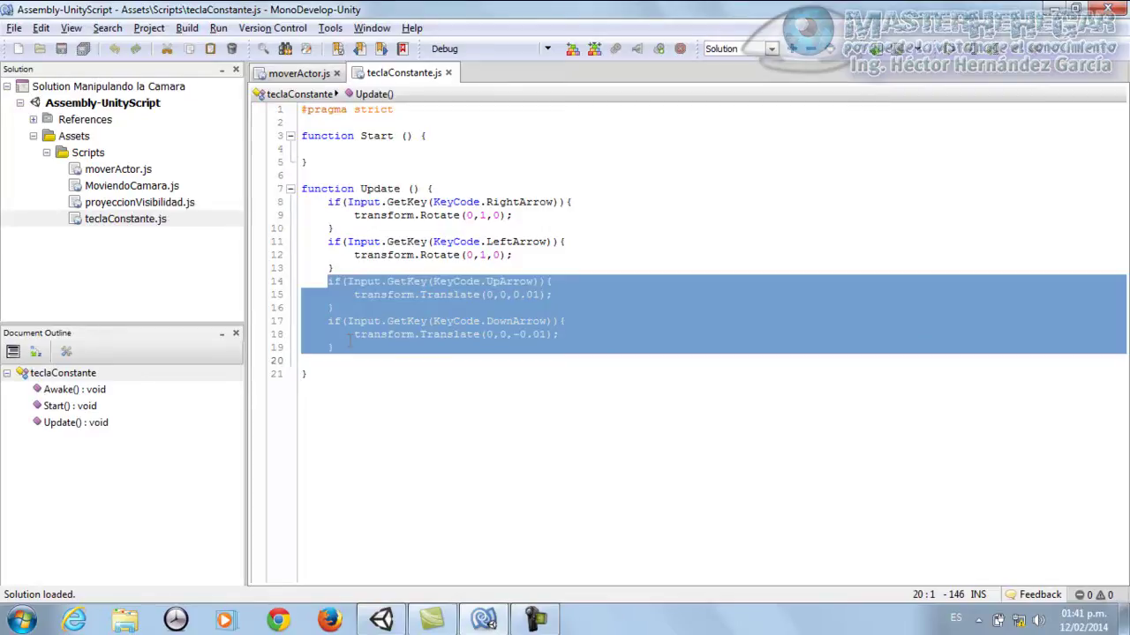
click(311, 76)
click(358, 206)
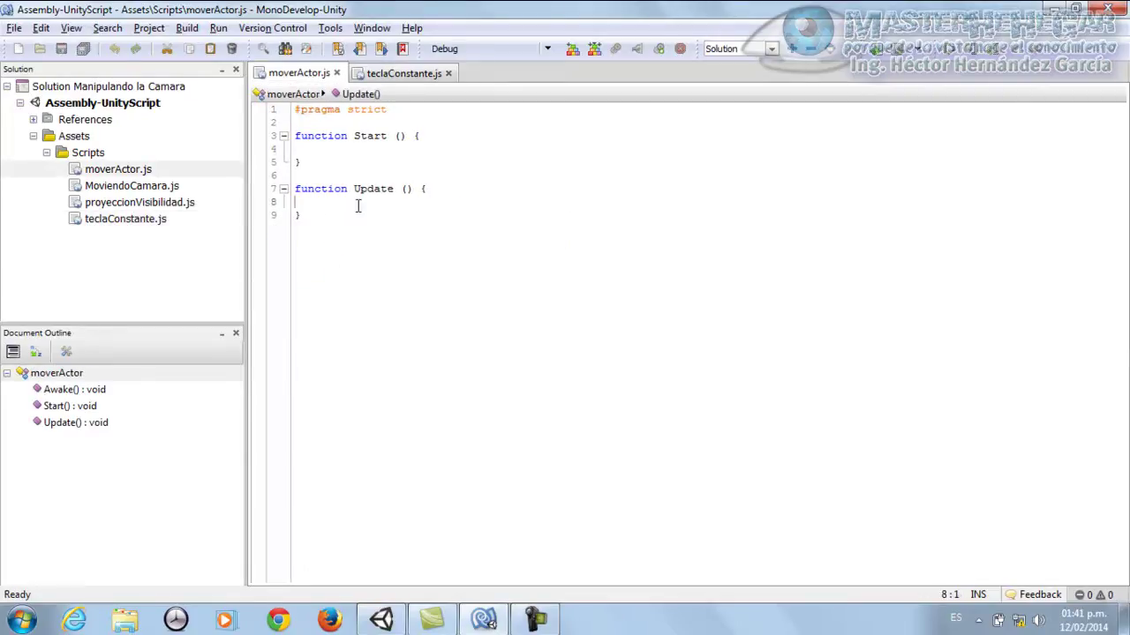
key(ctrl+v)
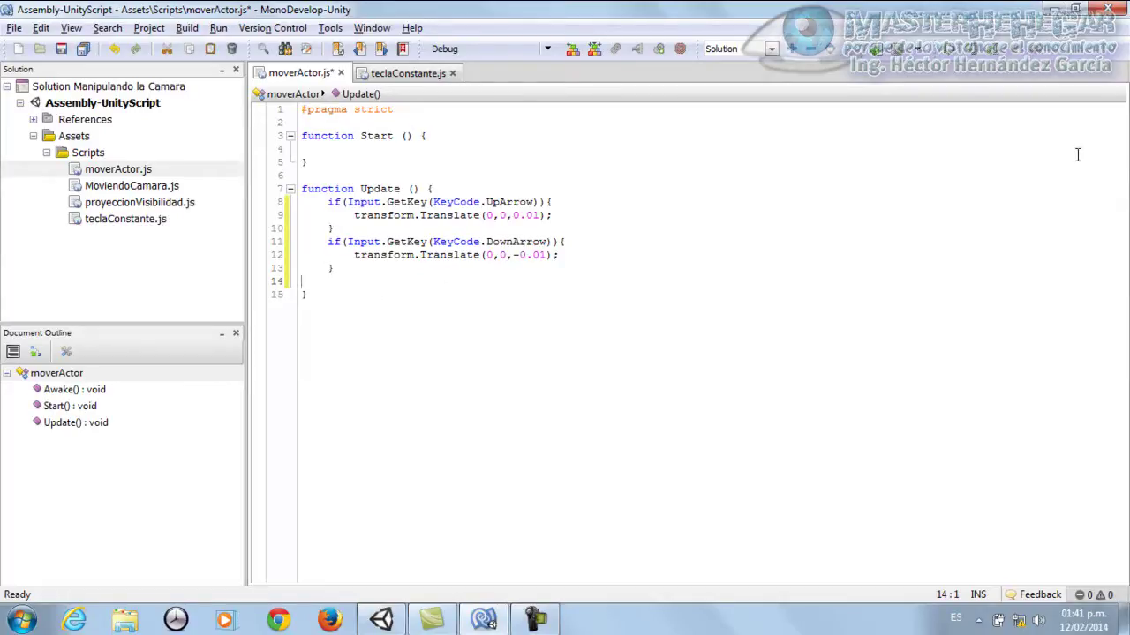
Change the first key check to KeyCode.RightArrow translating by (0.01,0,0).
key(Up)
key(BackSpace)
key(BackSpace)
key(BackSpace)
key(BackSpace)
key(BackSpace)
key(BackSpace)
key(BackSpace)
key(BackSpace)
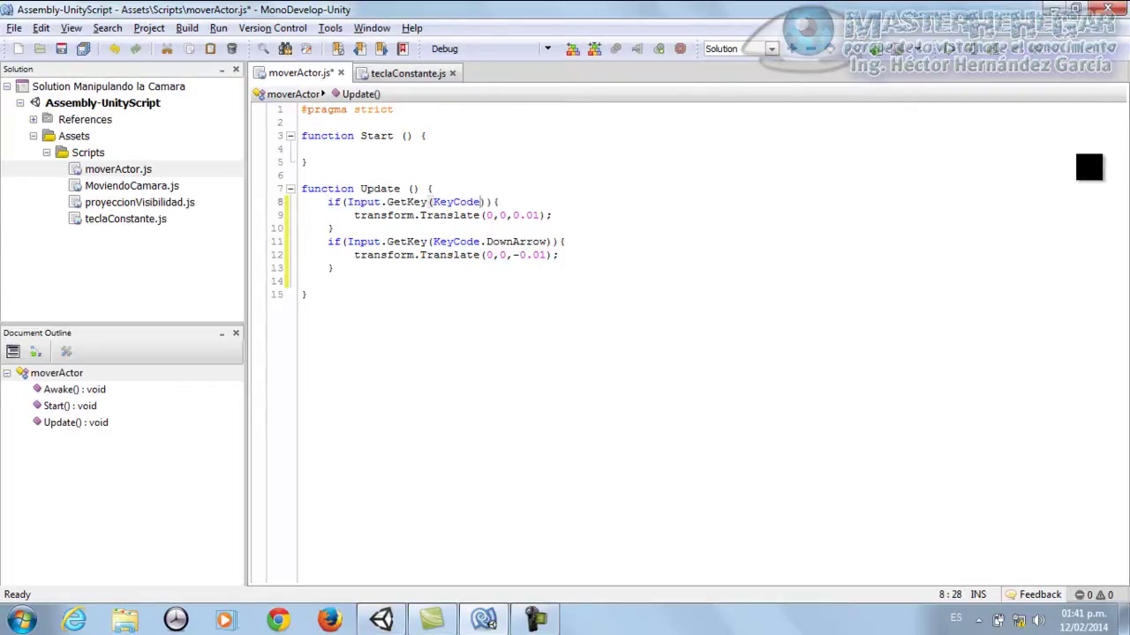
text(.)
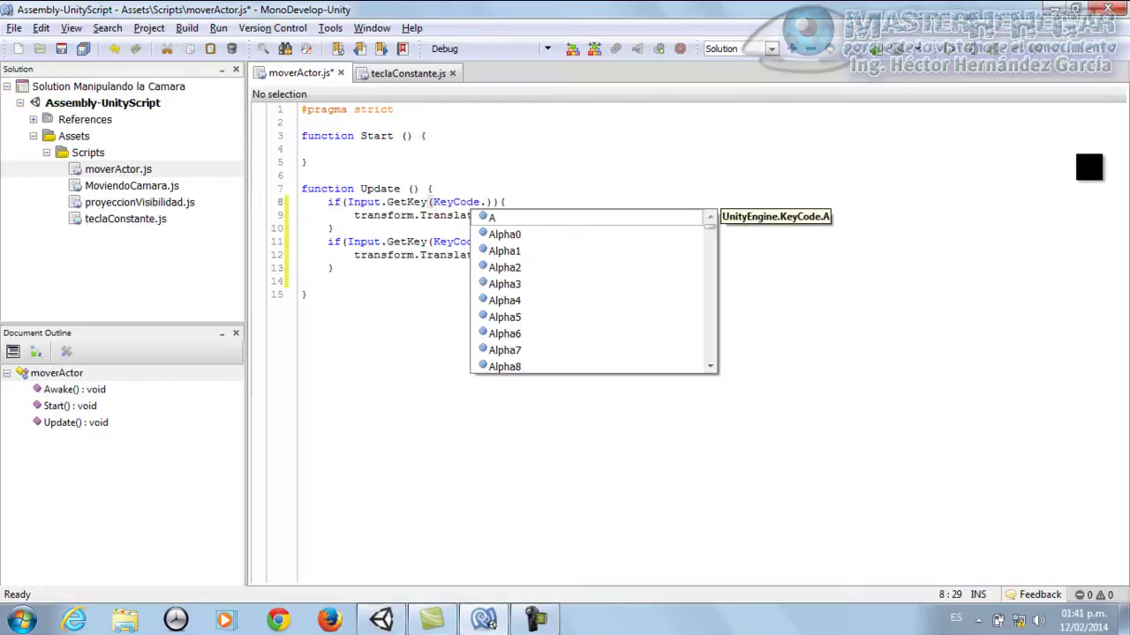
text(R)
key(Down)
key(Down)
key(Down)
key(Down)
key(Down)
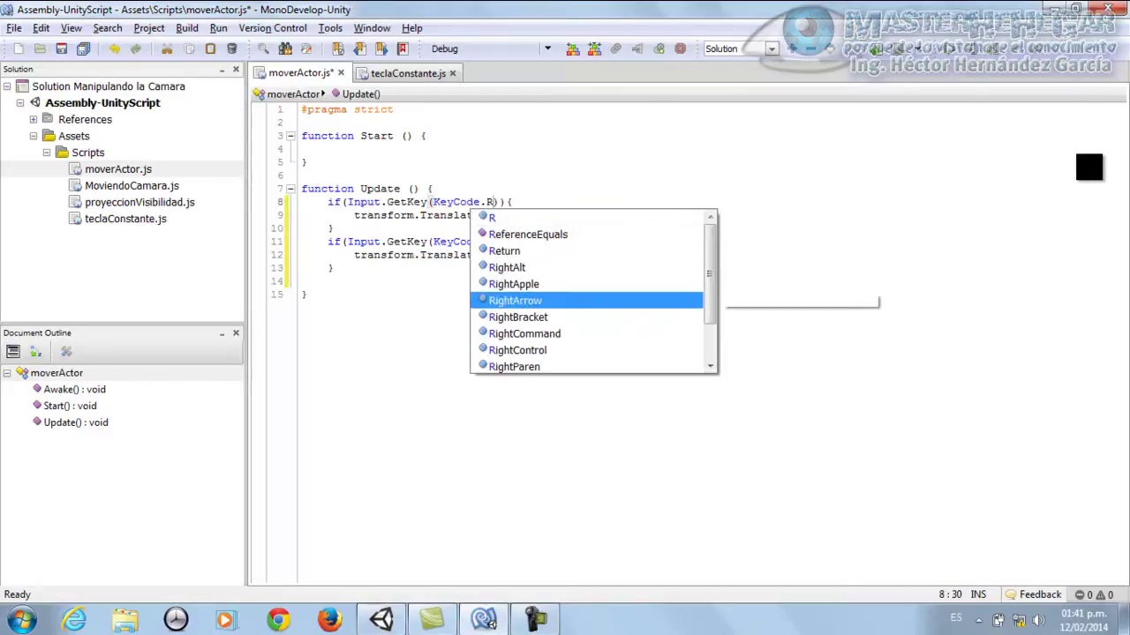
key(Return)
key(Down)
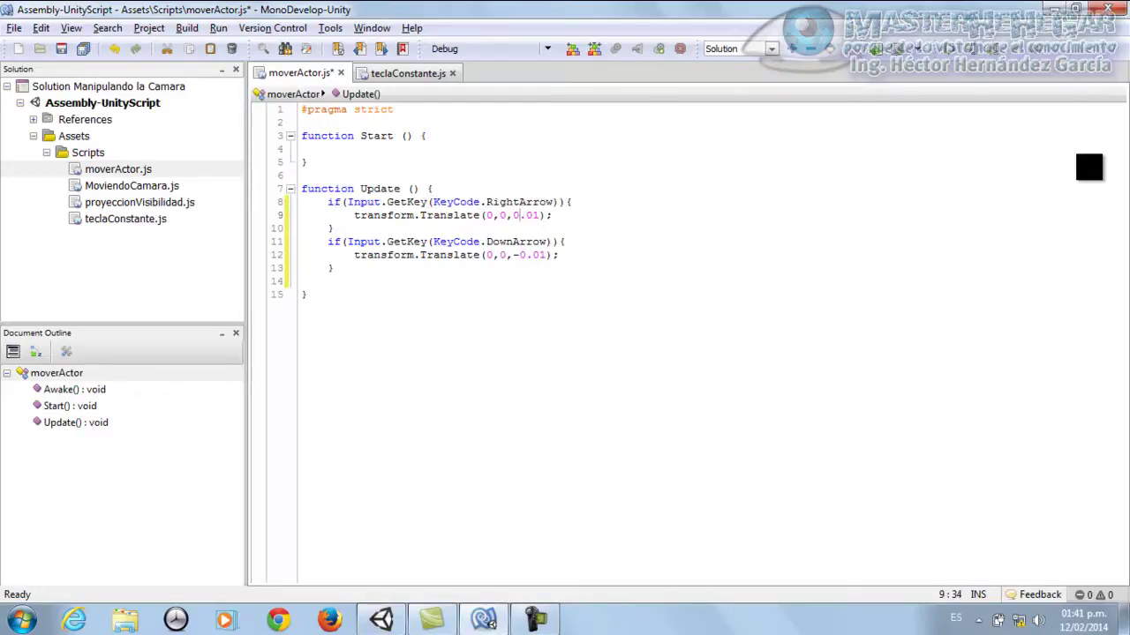
key(BackSpace)
key(BackSpace)
text(,)
text(0)
Change the second check to KeyCode.LeftArrow translating by (-0.01,0,0), and save moverActor.js.
click(547, 241)
key(BackSpace)
key(BackSpace)
key(BackSpace)
key(BackSpace)
key(BackSpace)
key(BackSpace)
text(L)
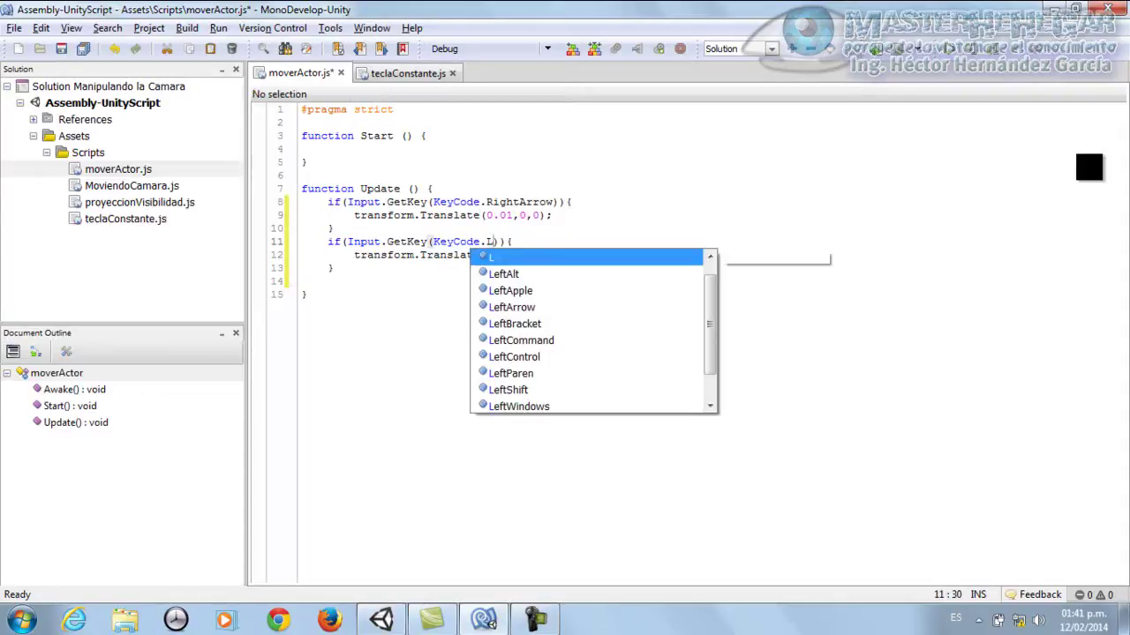
key(Down)
key(Down)
key(Down)
key(Return)
key(Down)
key(BackSpace)
key(BackSpace)
key(BackSpace)
key(BackSpace)
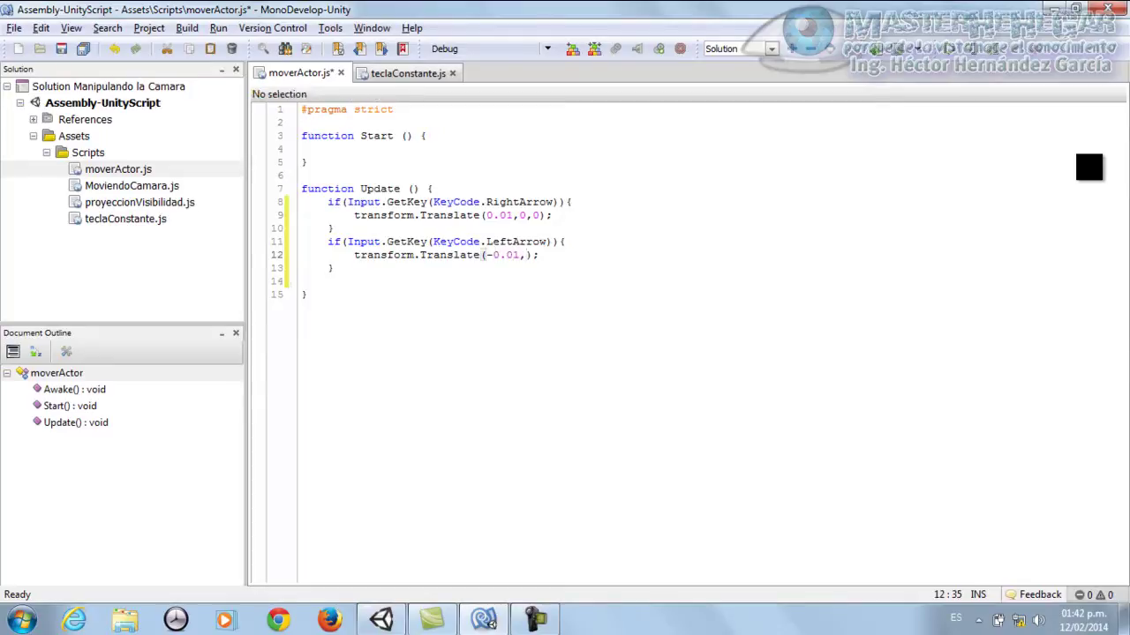
text(0,0)
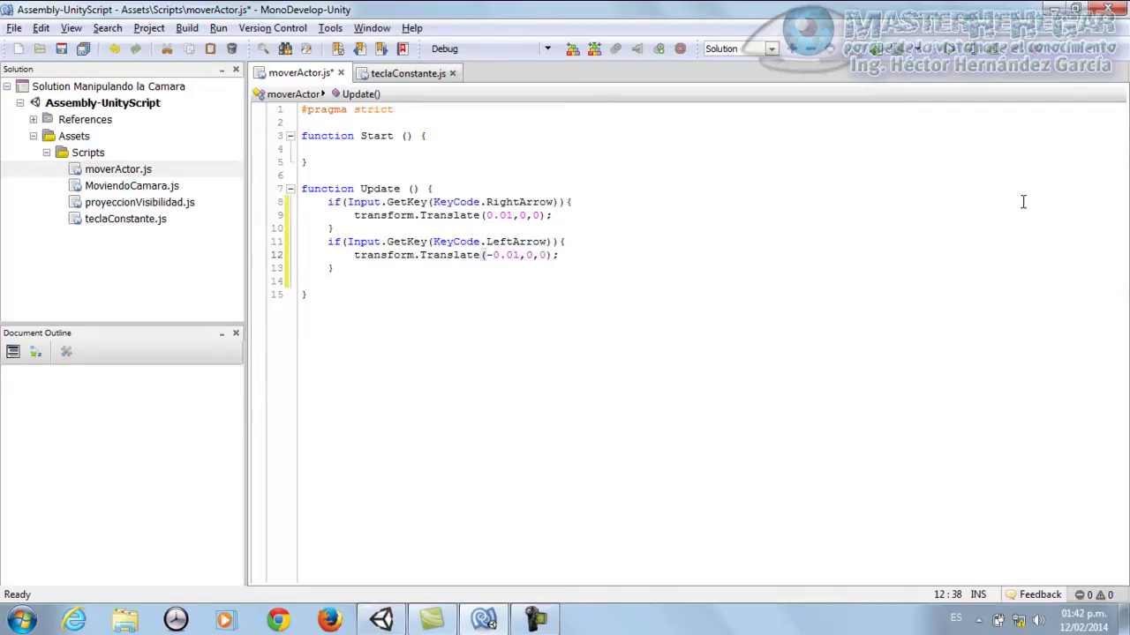
click(83, 49)
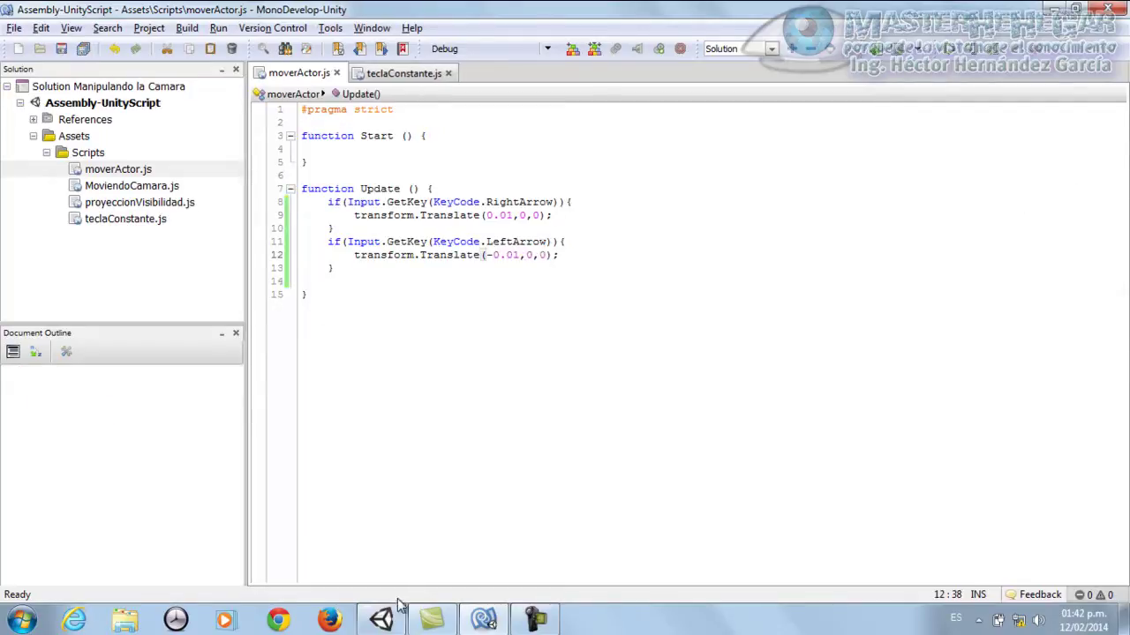
Drag moverActor onto Actor in the Hierarchy and press Play to test arrow-key movement.
click(392, 618)
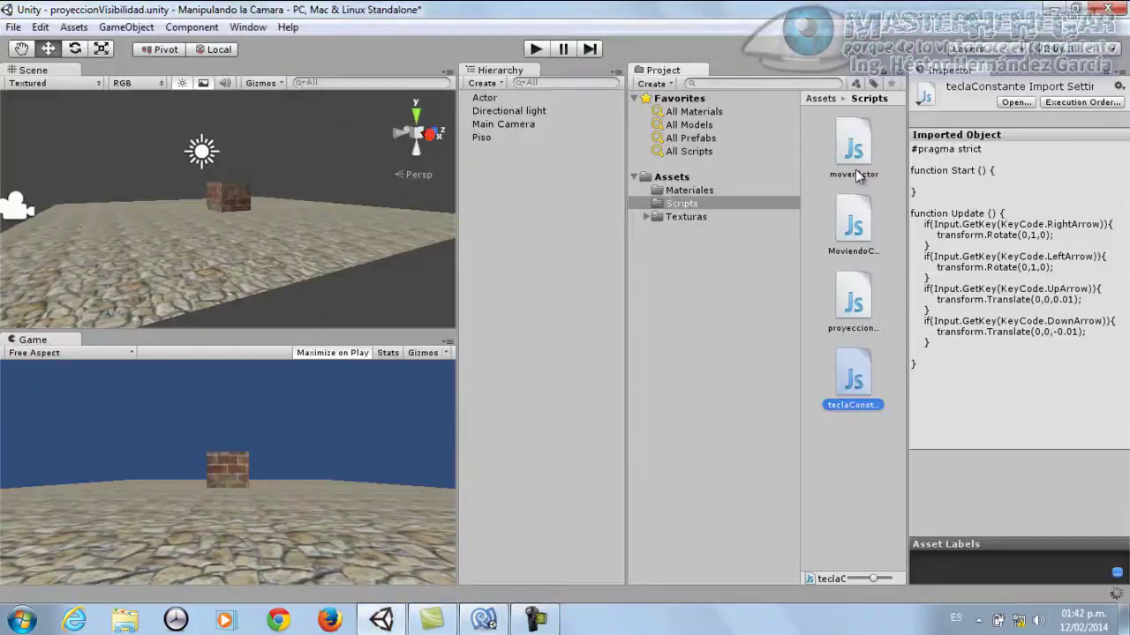
drag(856, 174, 501, 104)
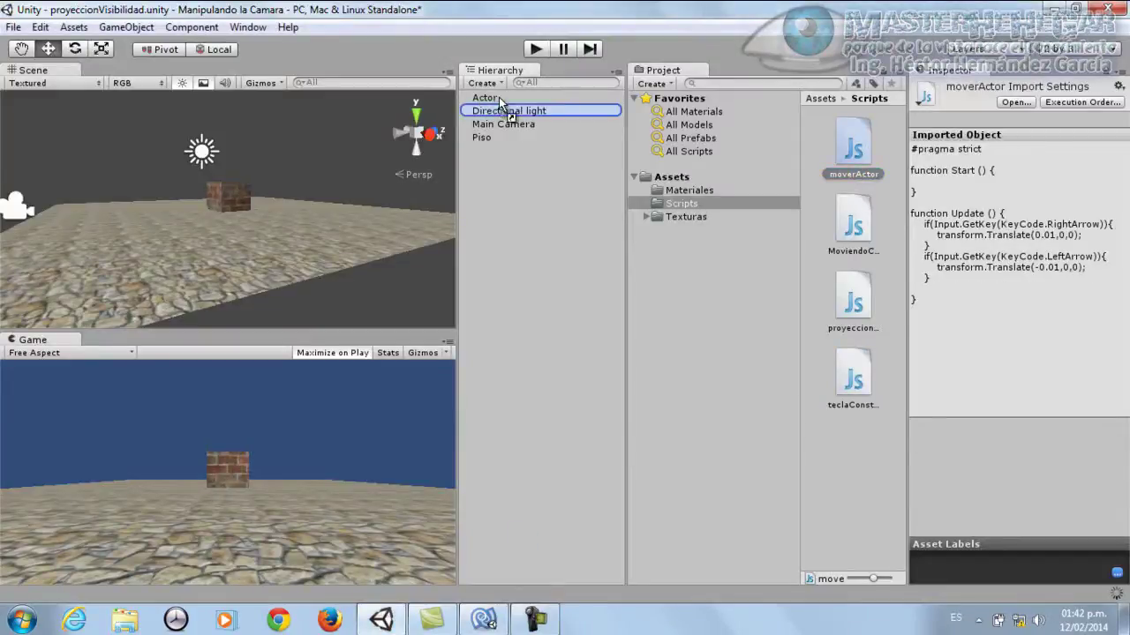
drag(500, 103, 509, 105)
click(536, 50)
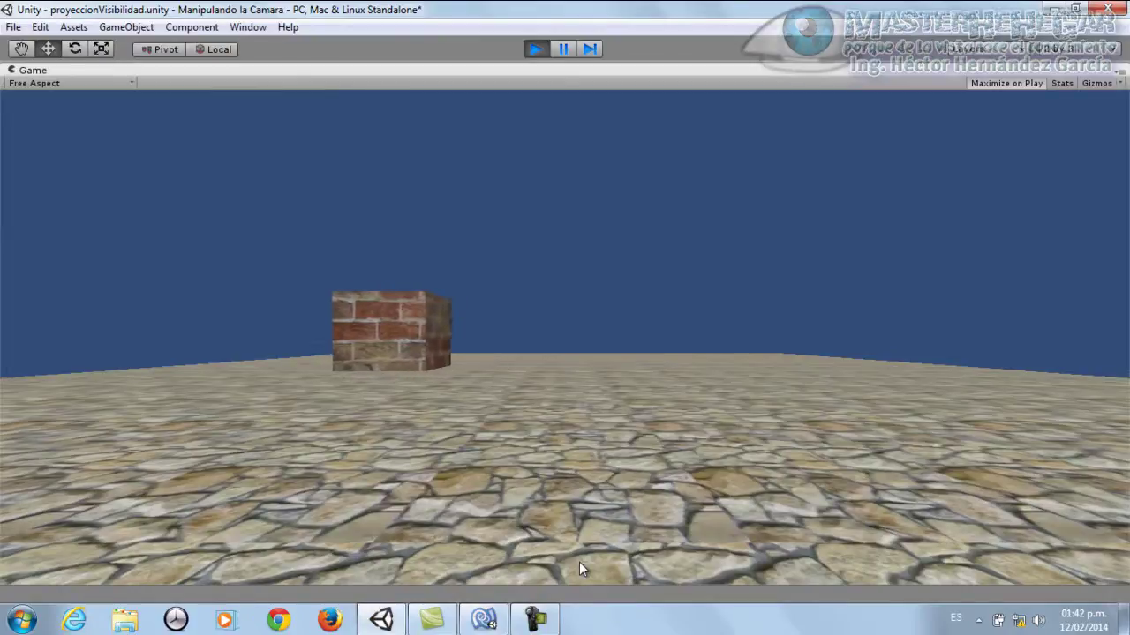
Stop Play mode to end the moving-cube test.
click(536, 49)
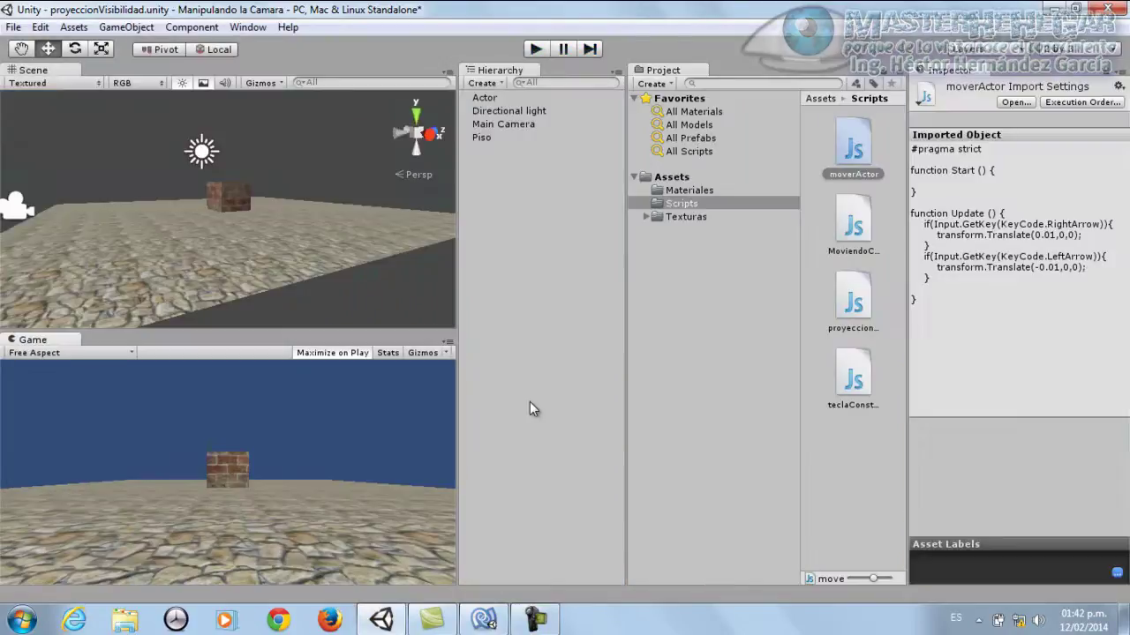
Create a new Javascript in the Scripts folder named 'seguiralActor'.
right_click(720, 204)
mouse_move(737, 215)
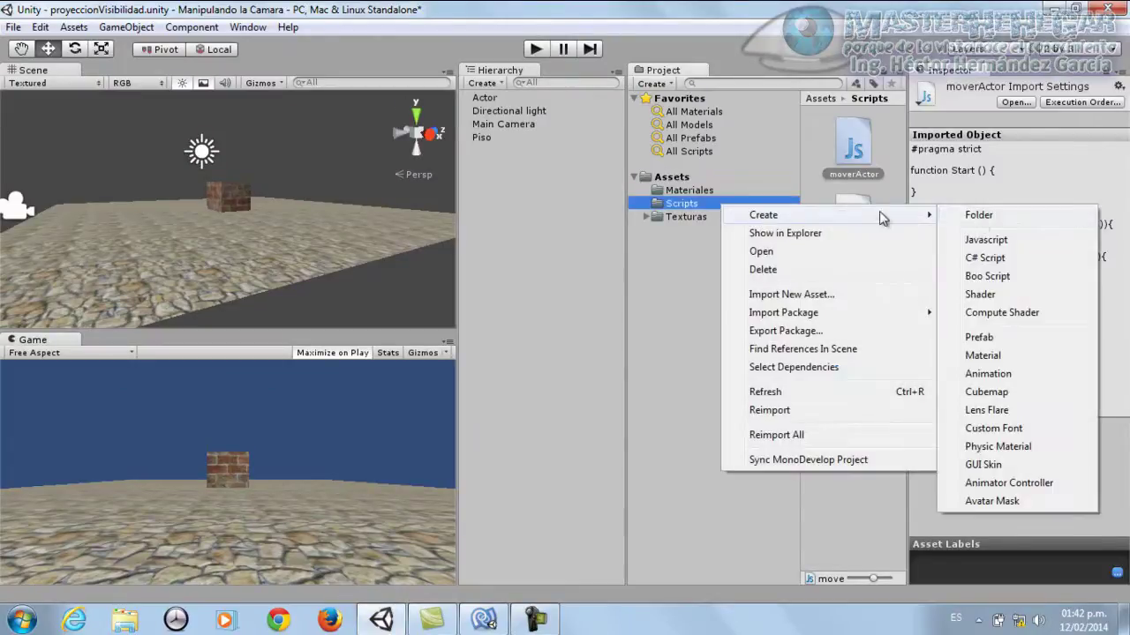
click(984, 240)
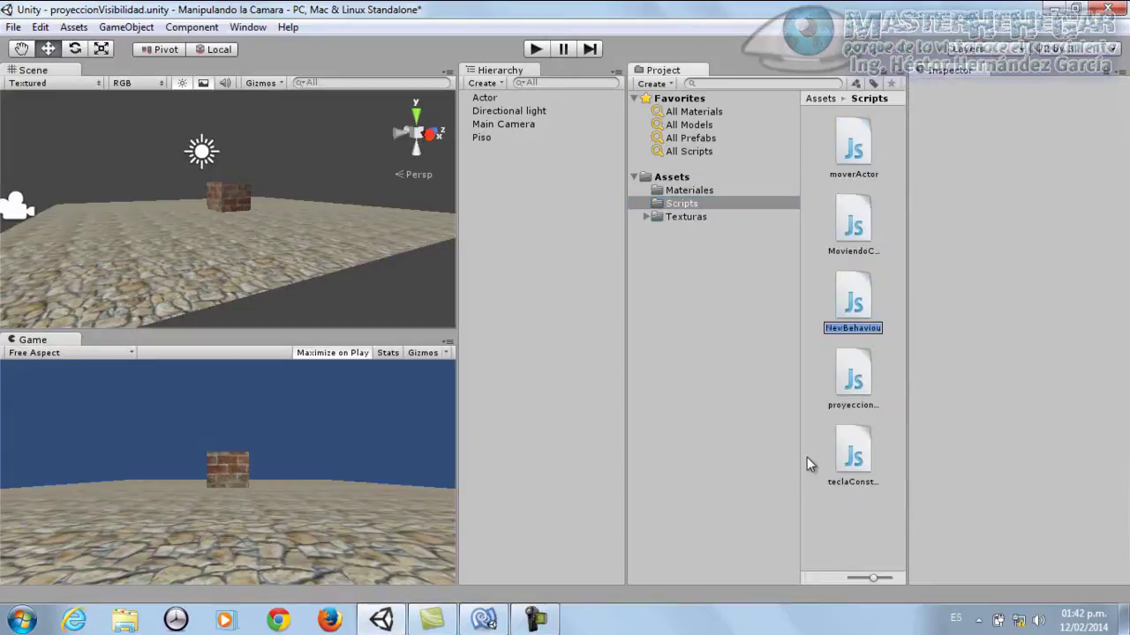
text(guirActor)
key(Left)
key(Left)
key(Left)
key(Left)
text(al)
key(Return)
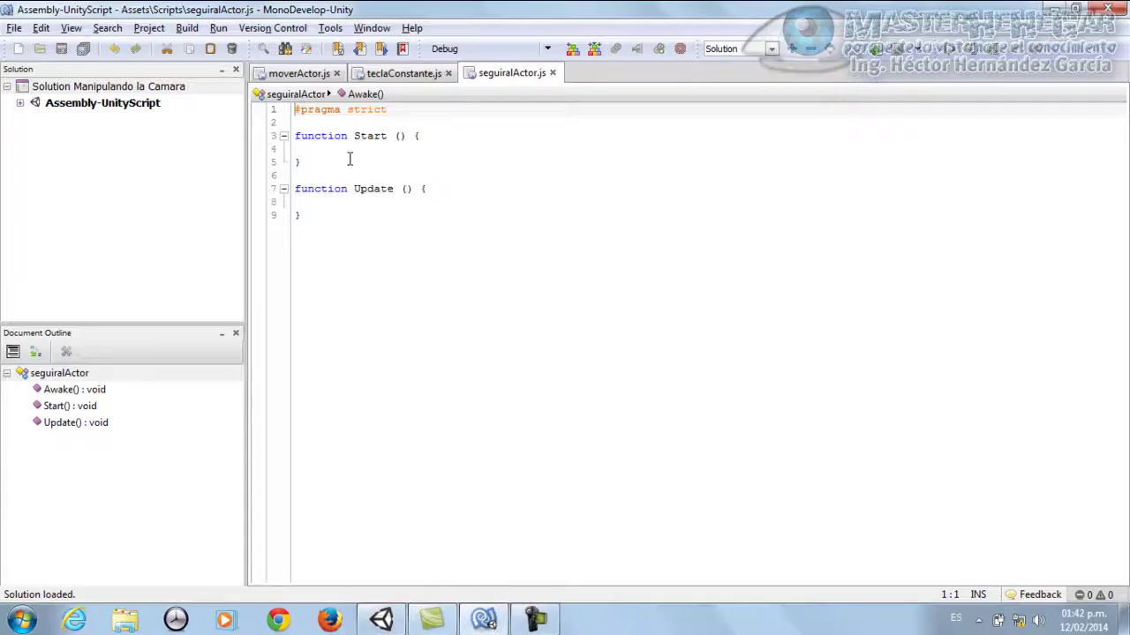
Add the declaration 'var actor:Transform;' on line 2 of seguiralActor.js.
click(331, 122)
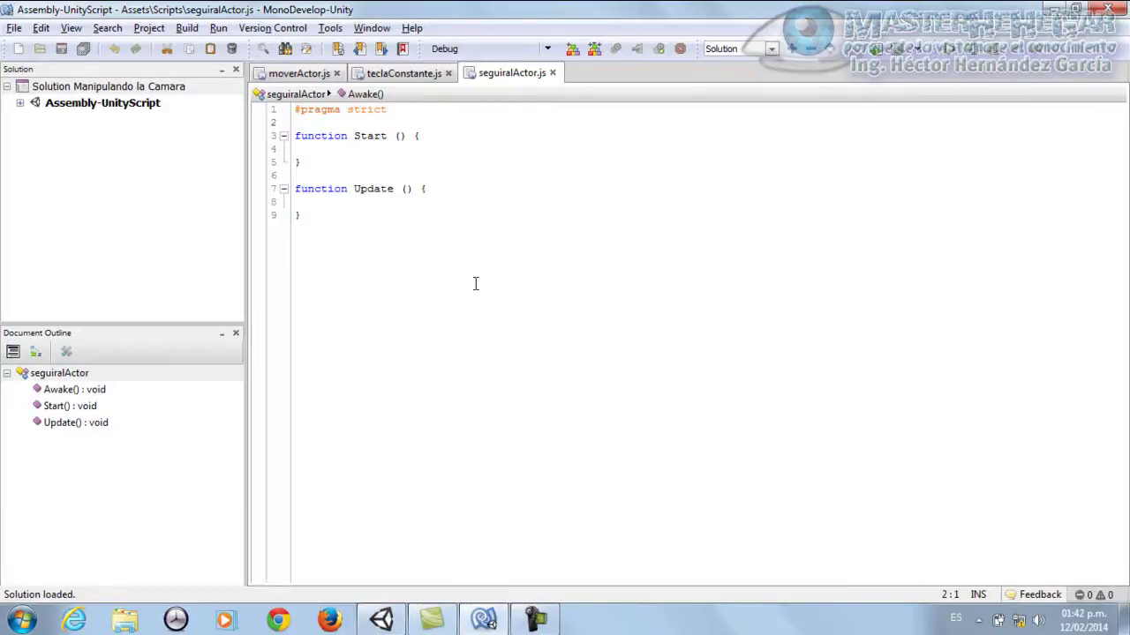
text(var )
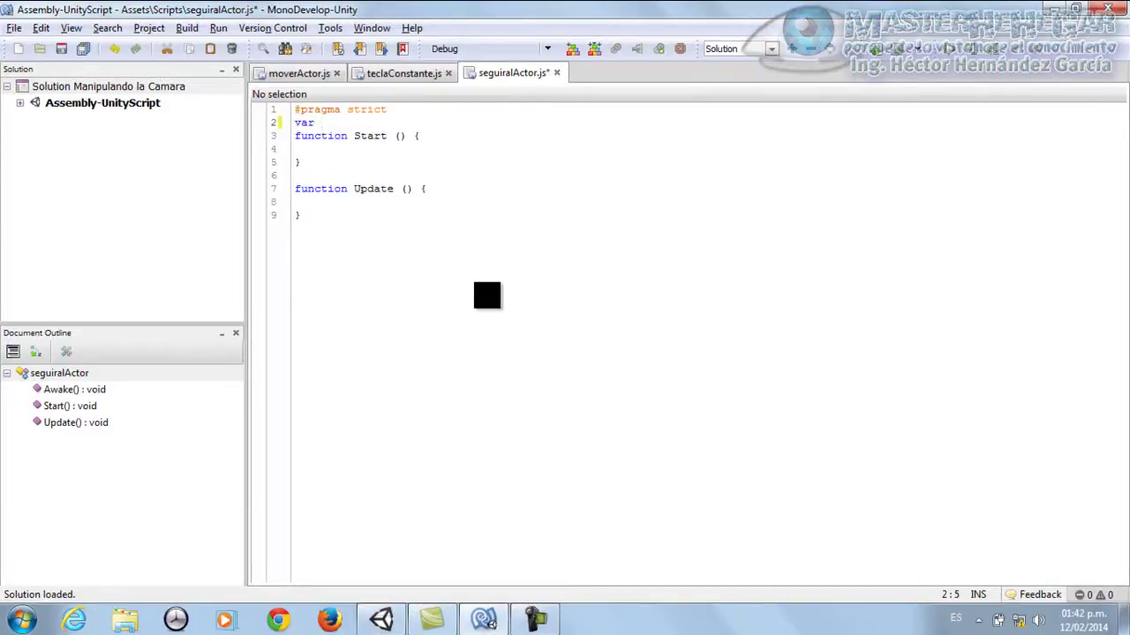
text(actor)
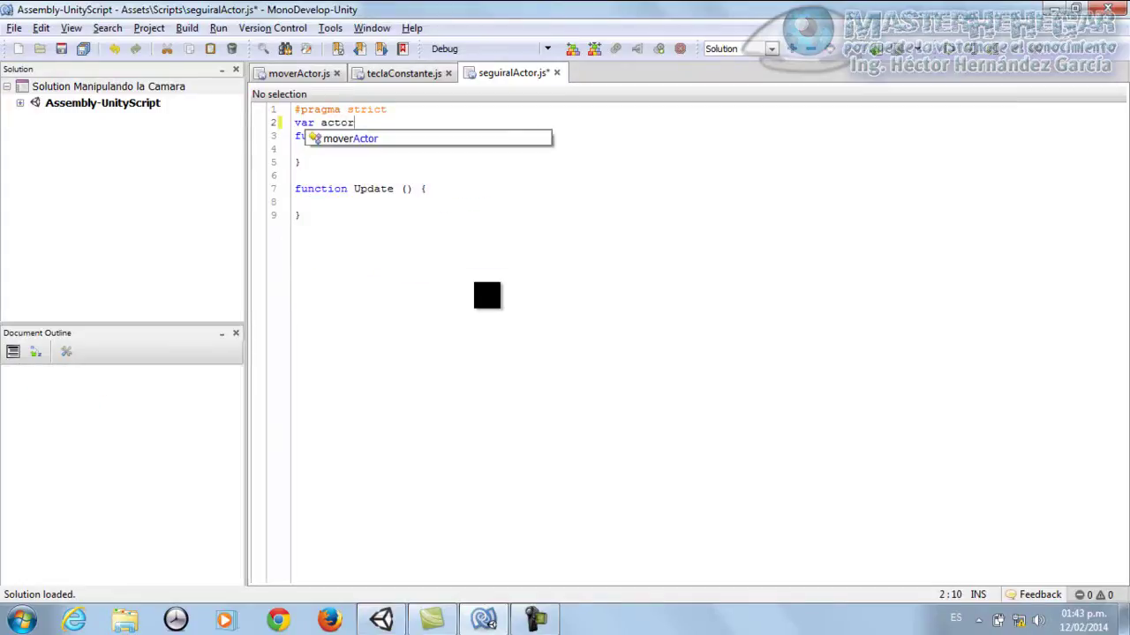
text(:Tr)
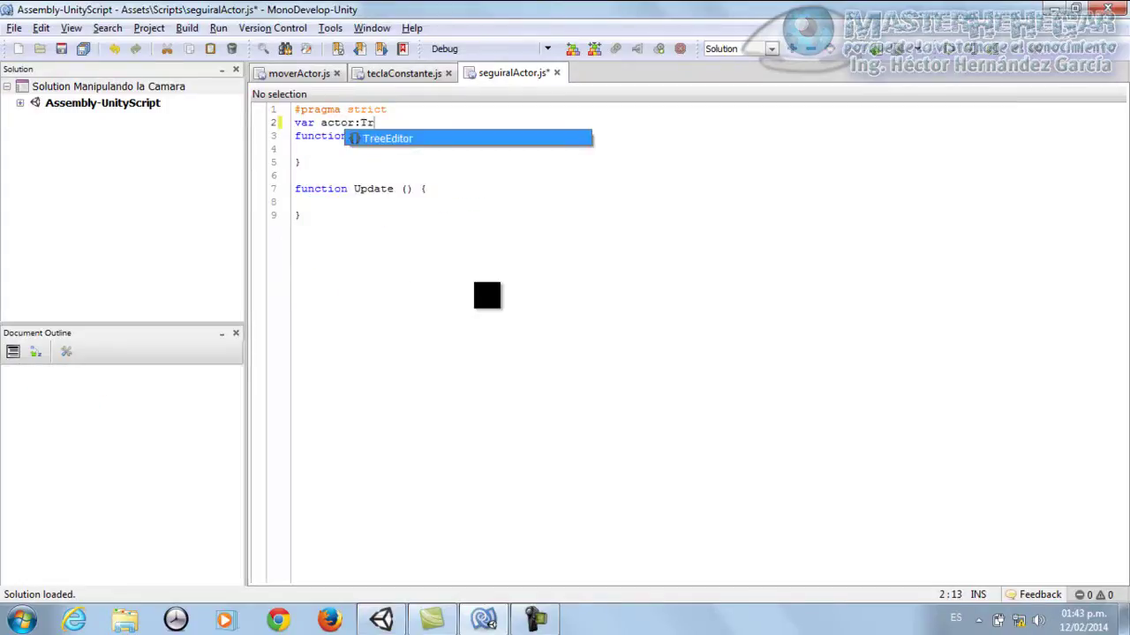
text(ansform)
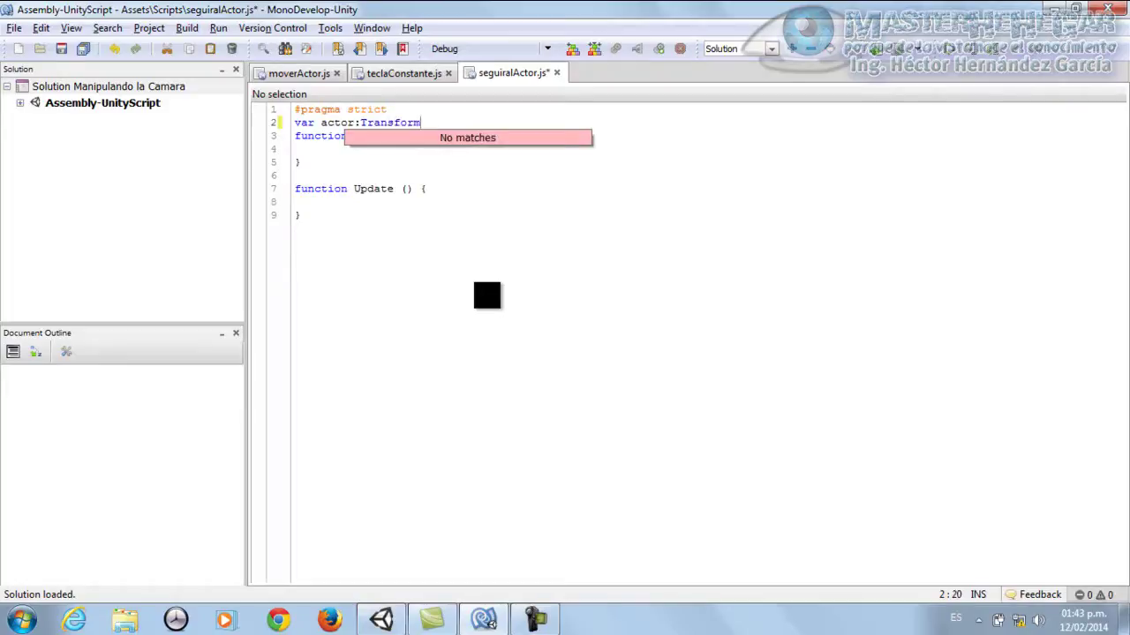
text(;)
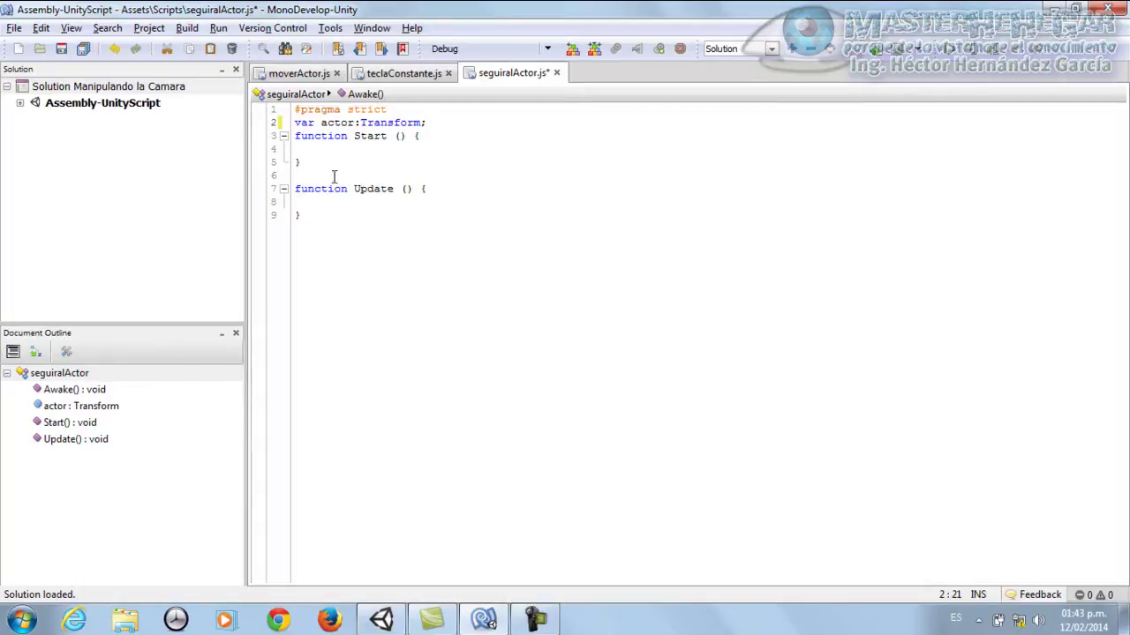
click(316, 206)
Write 'transform.LookAt(actor);' inside Update() and save seguiralActor.js.
key(Tab)
text(tra)
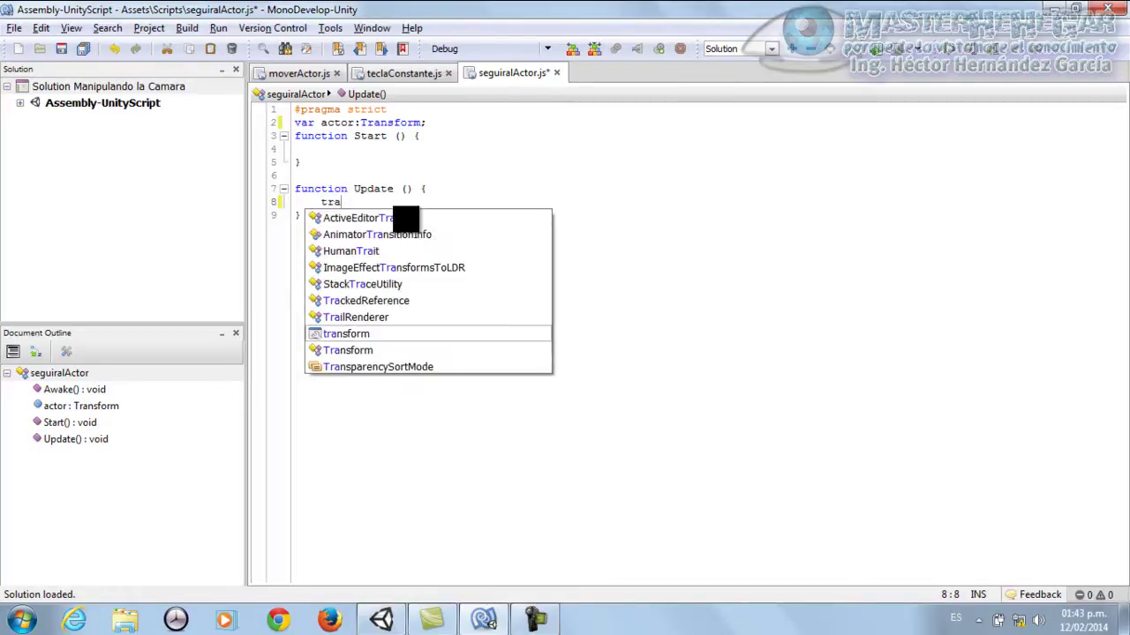
key(Return)
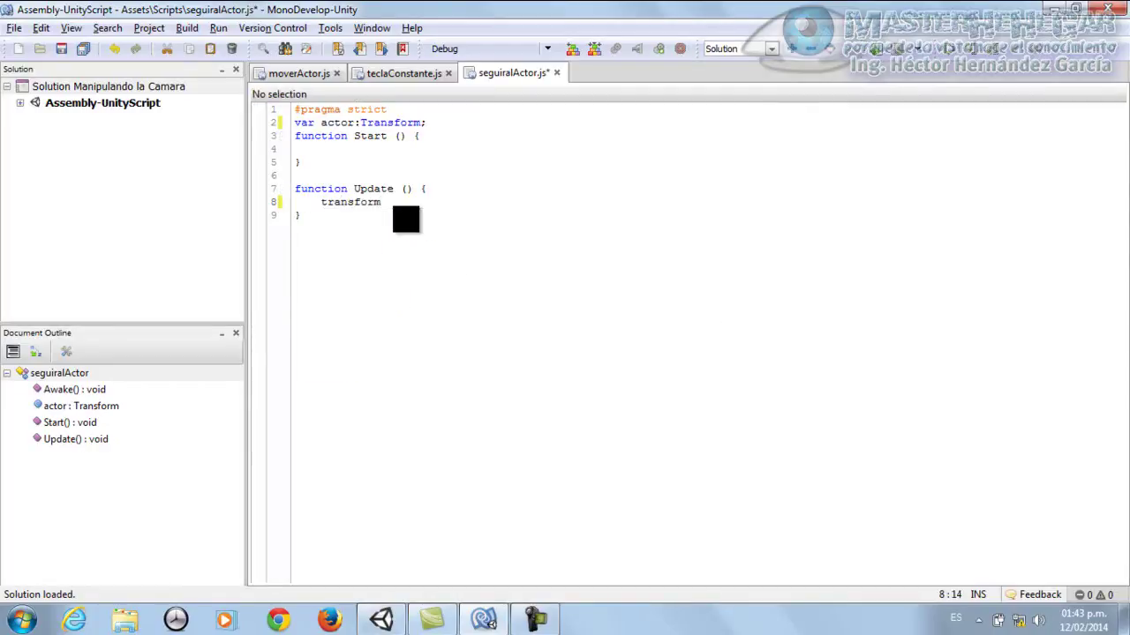
text(.lo)
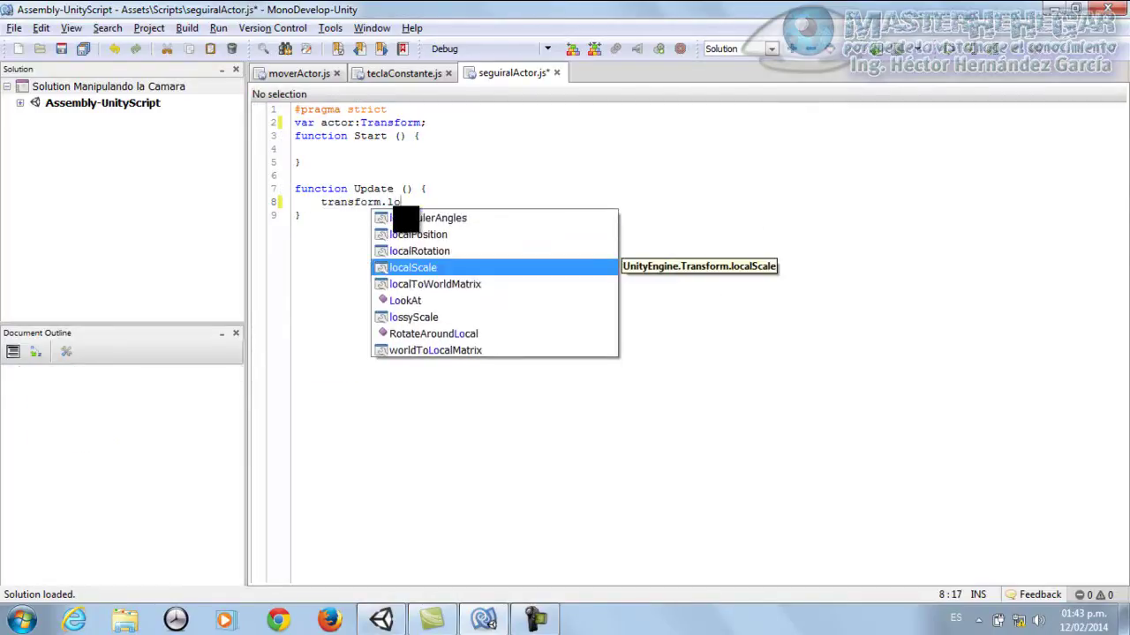
key(Down)
key(Down)
key(Return)
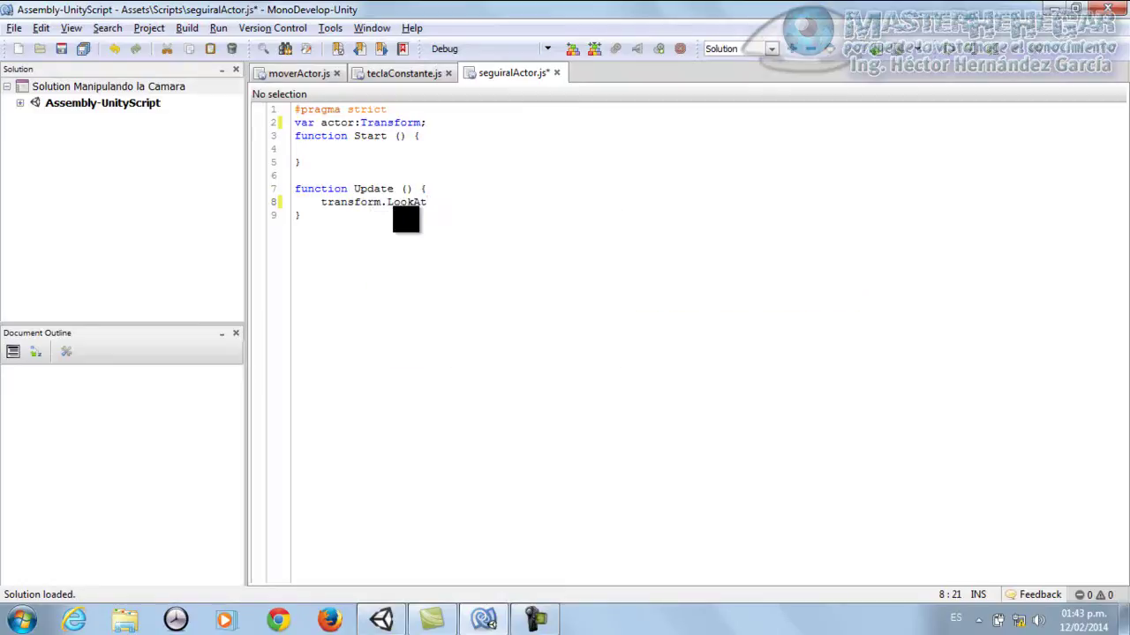
text(();)
click(433, 203)
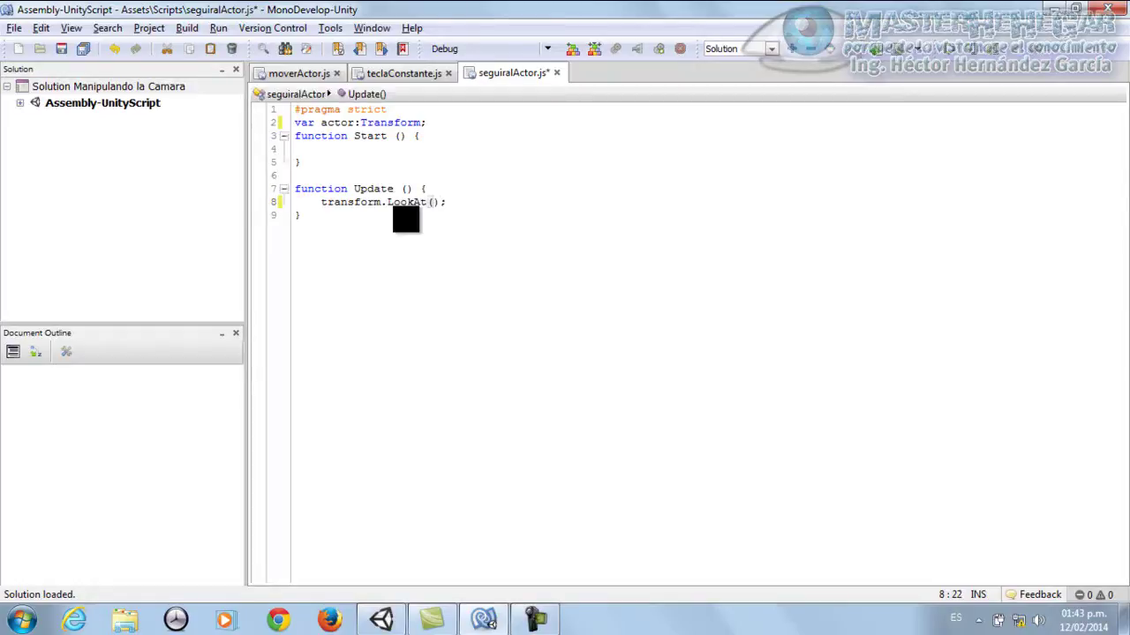
text(acto)
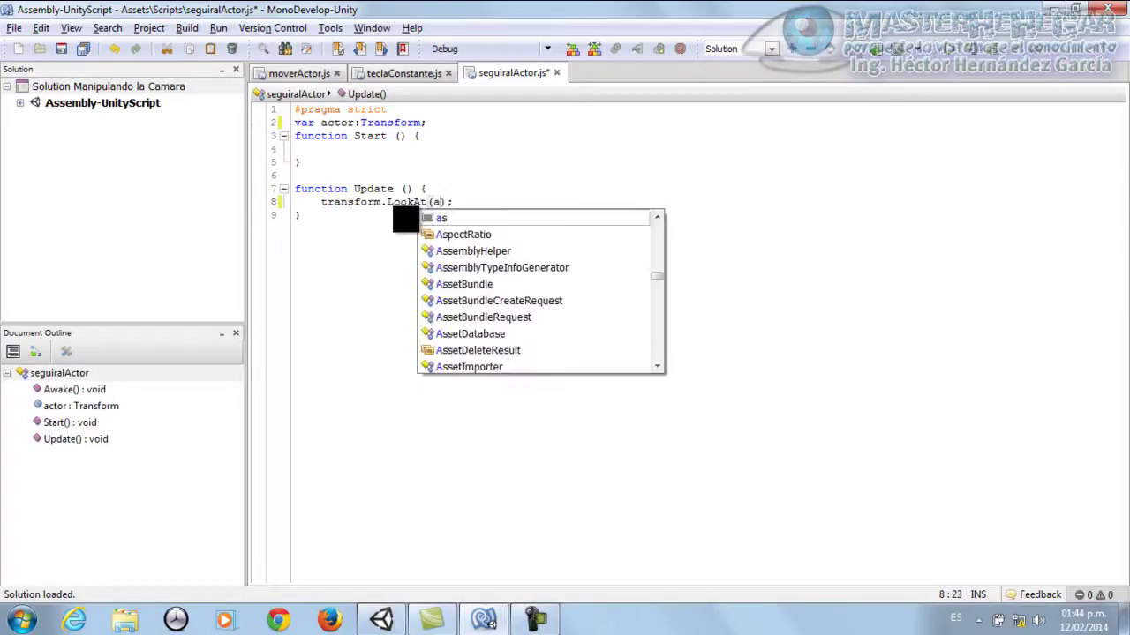
text(r)
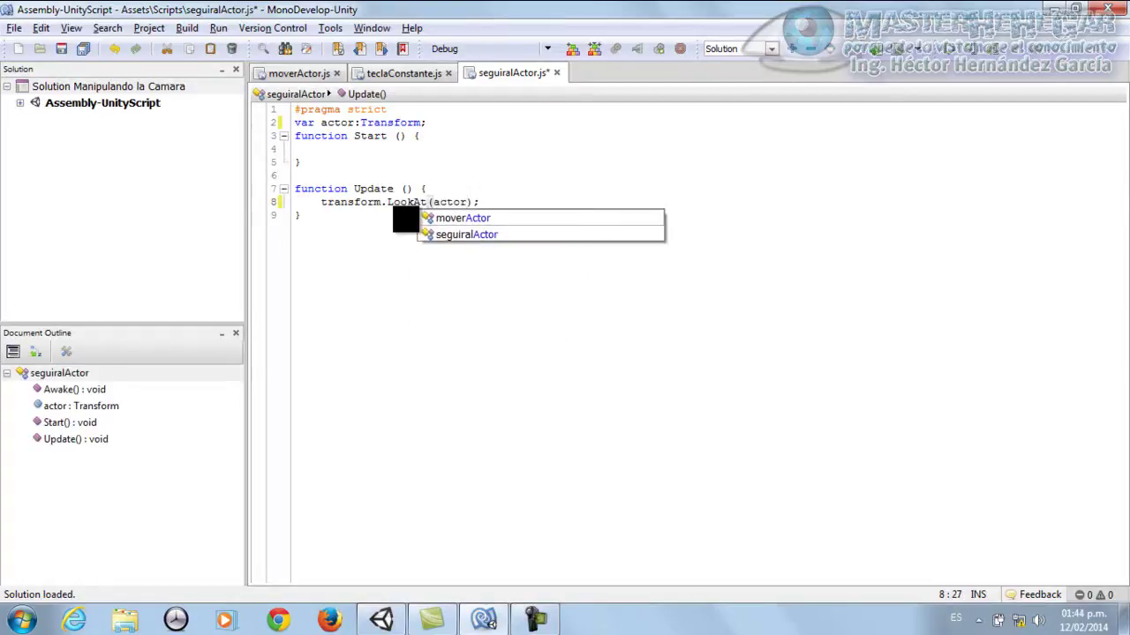
key(Escape)
click(608, 224)
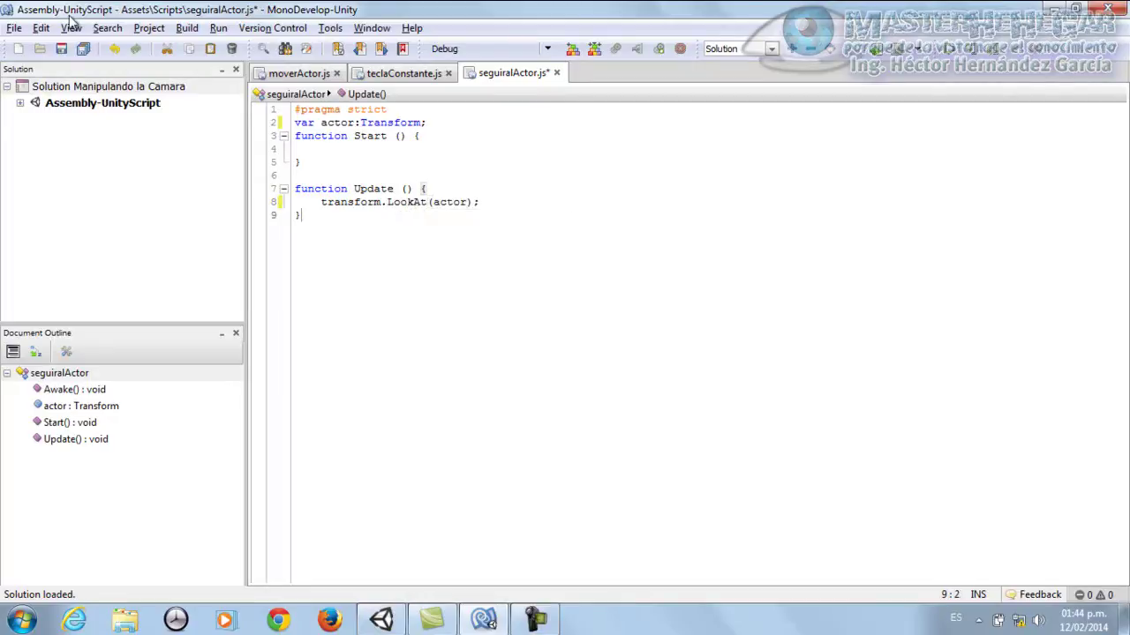
click(83, 48)
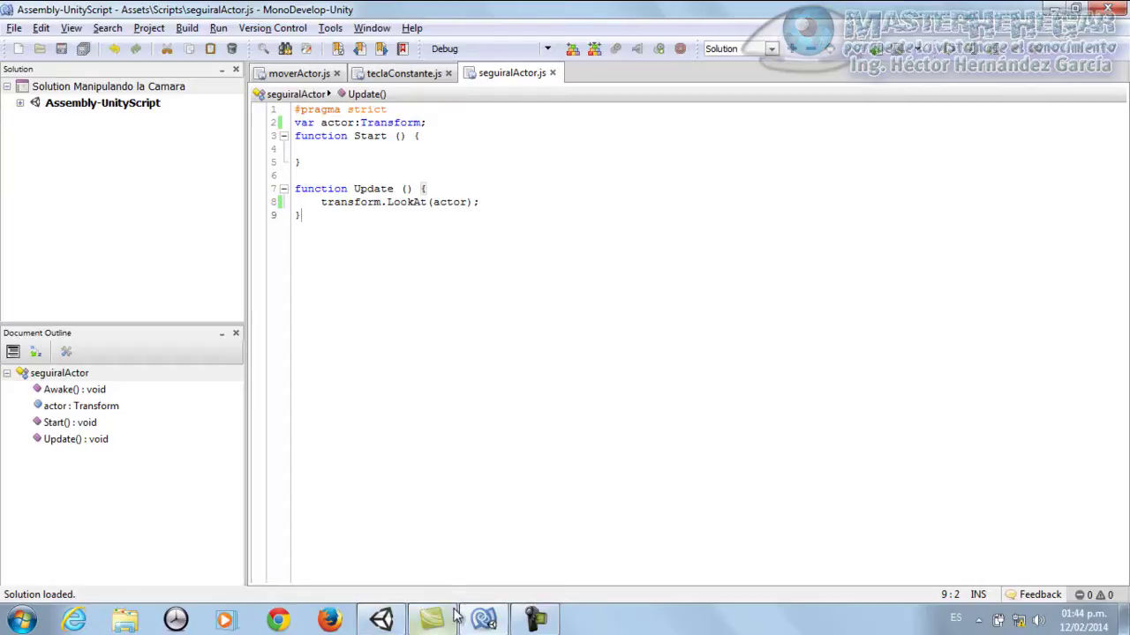
Drag seguiralActor from Scripts onto the Main Camera and press Play.
click(381, 620)
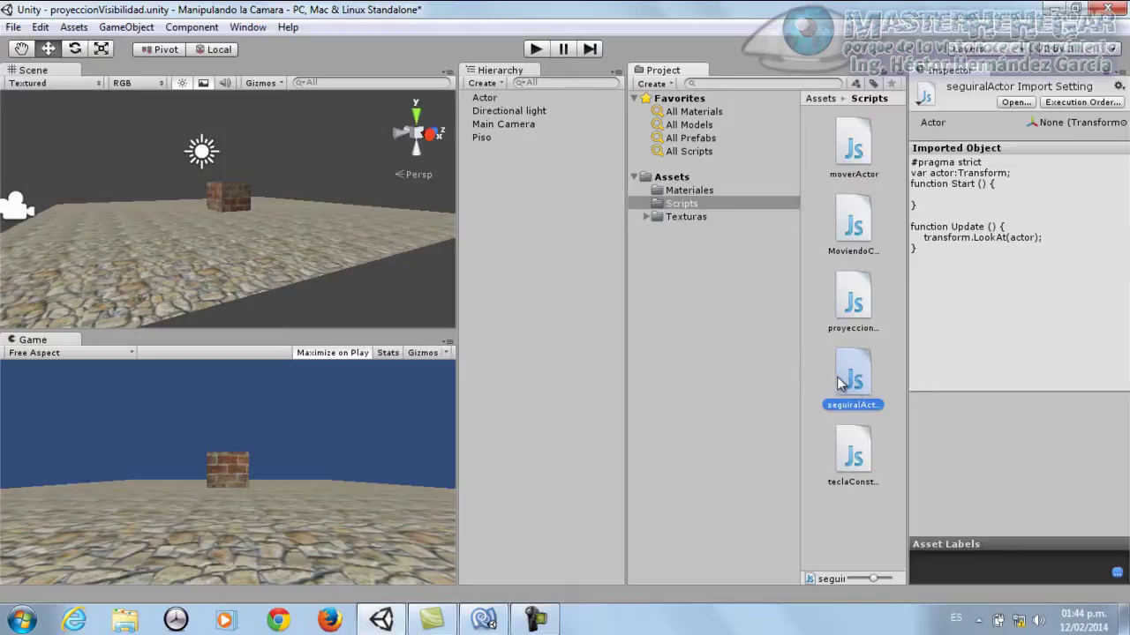
drag(853, 381, 520, 127)
scroll(971, 448, down, 3)
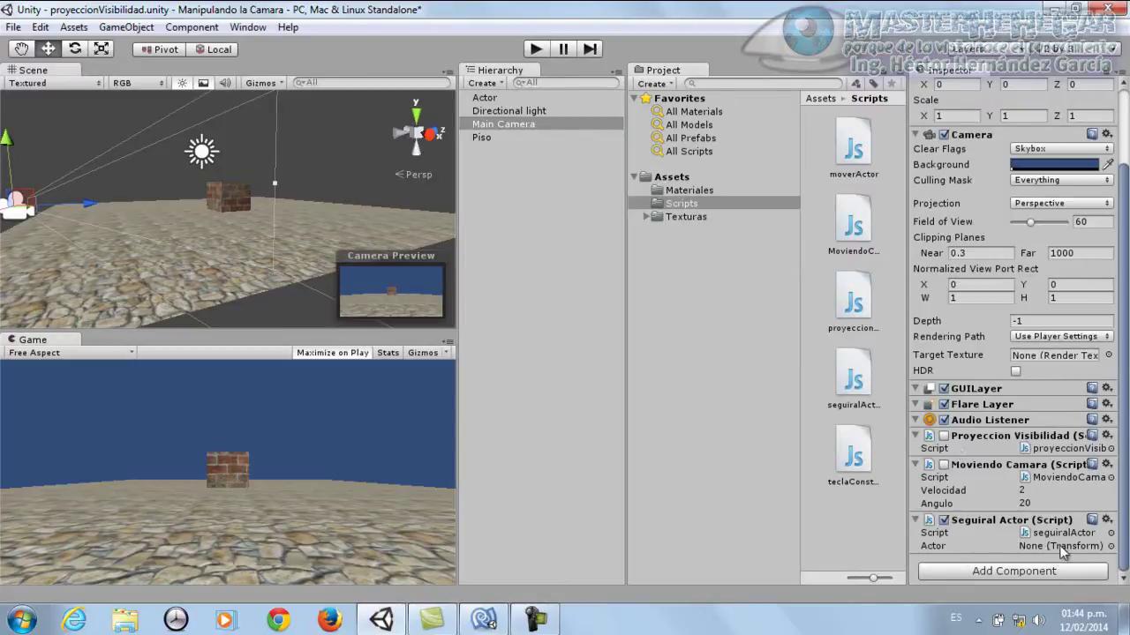
click(543, 54)
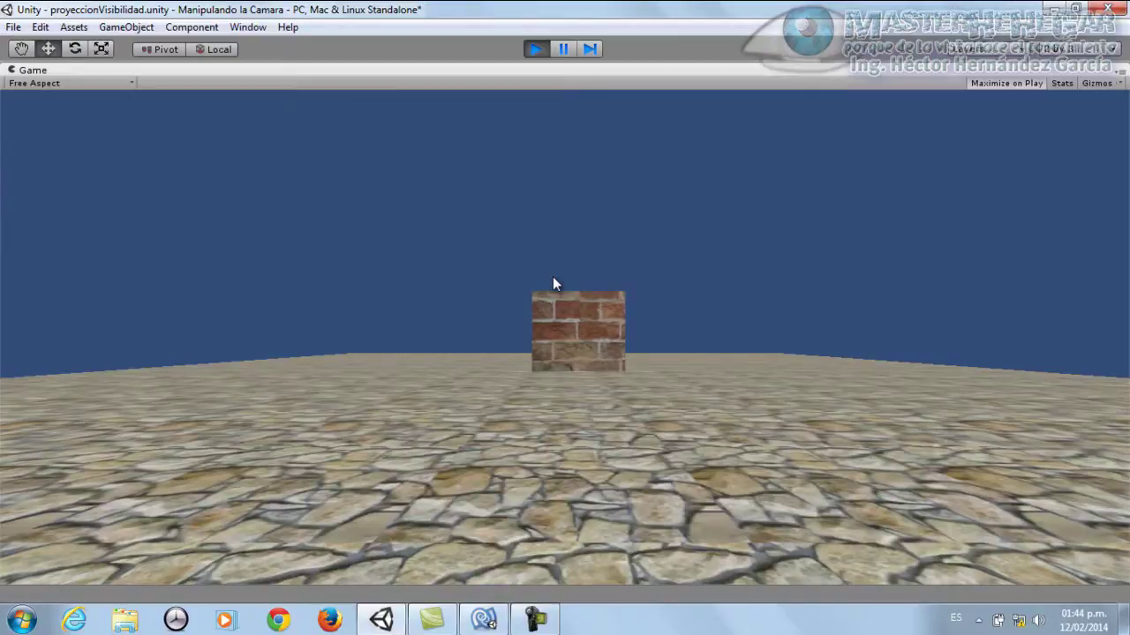
Stop play, assign the Actor cube to the Seguiral Actor's Actor field, and play again.
click(539, 51)
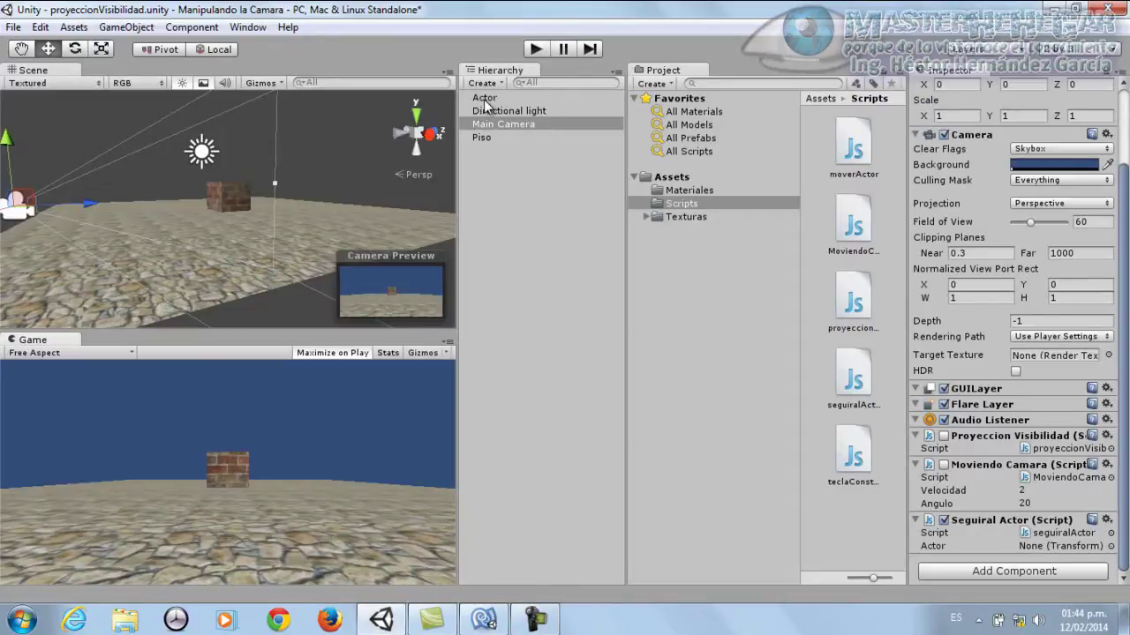
mouse_move(485, 102)
mouse_down()
mouse_move(1059, 556)
mouse_move(1064, 547)
mouse_up()
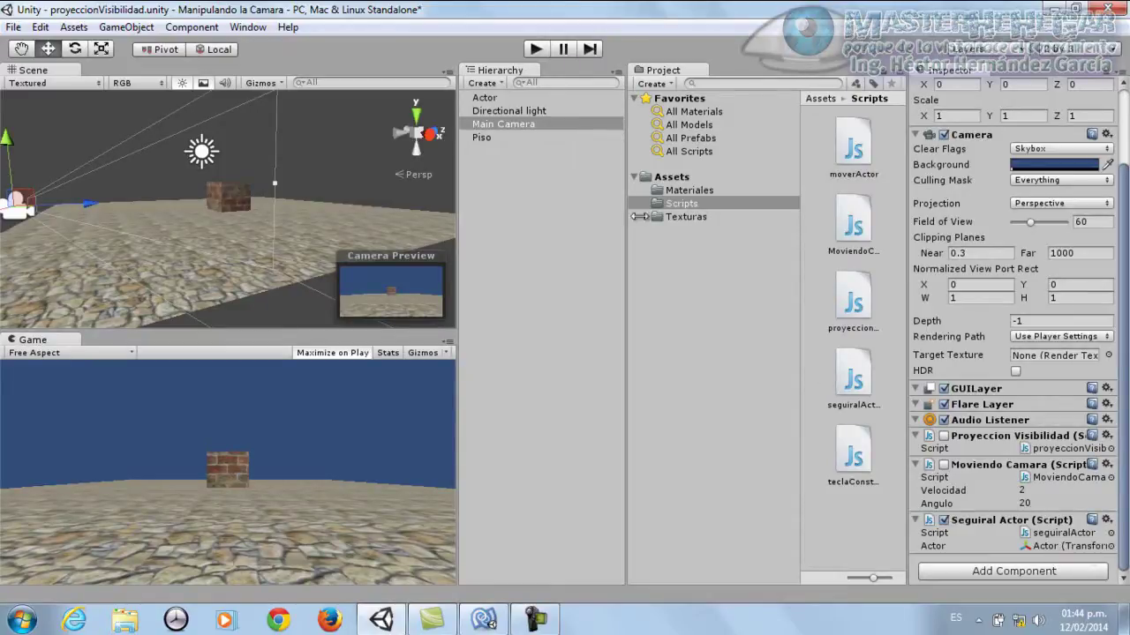
click(540, 50)
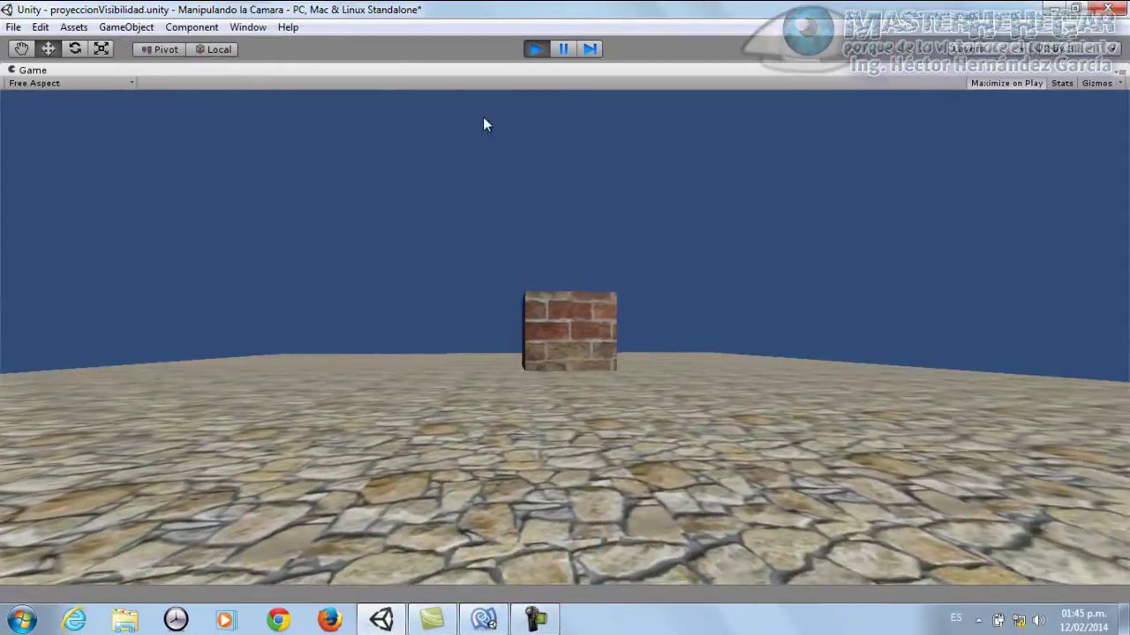
Stop play mode, inspect the Actor cube's components, and return to the seguiralActor script in MonoDevelop.
click(536, 49)
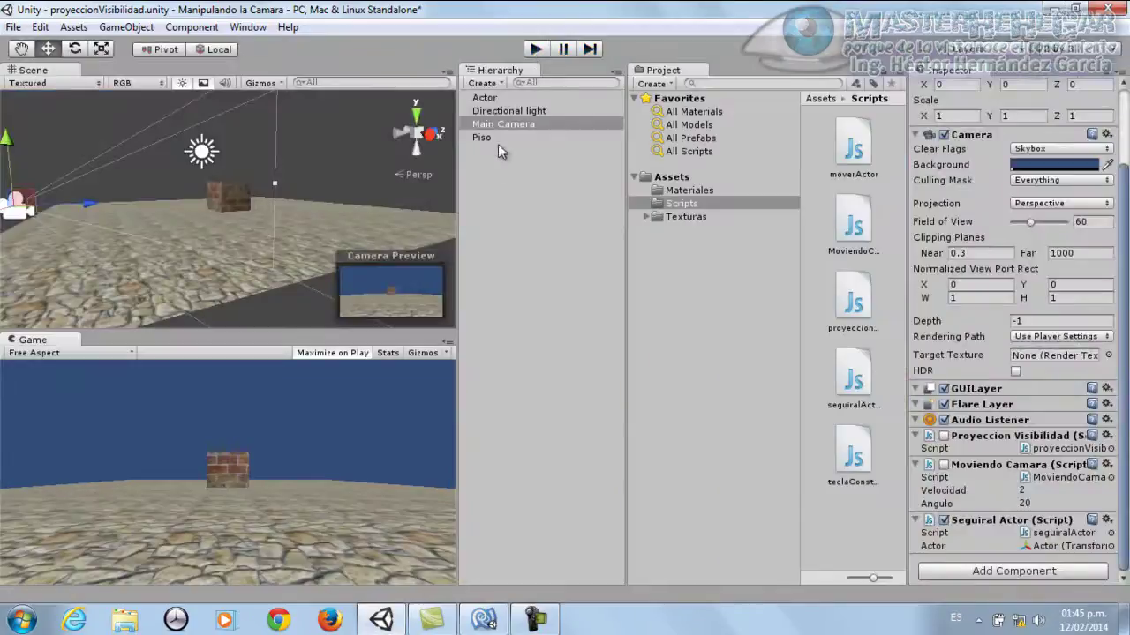
click(490, 99)
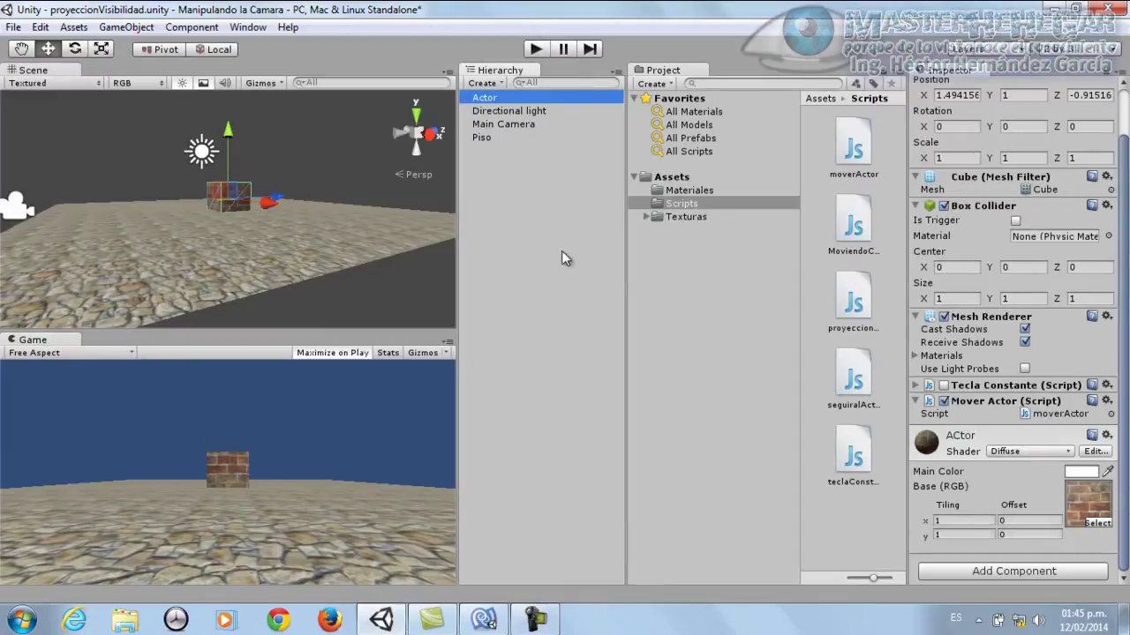
click(484, 620)
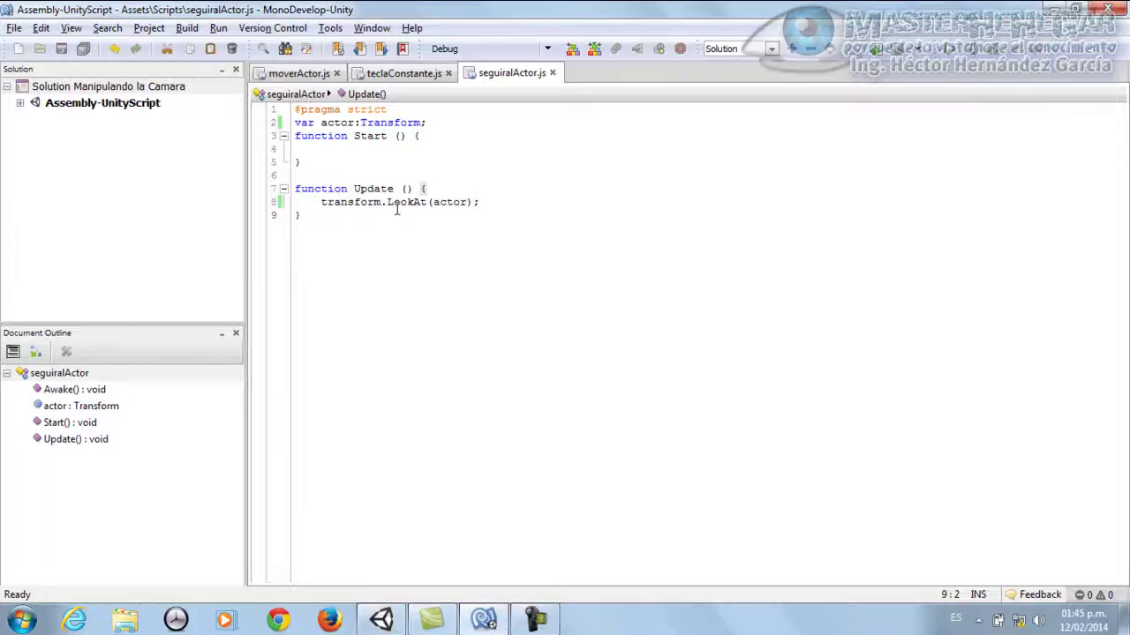
In moverActor.js, raise the right-arrow Translate step to 0.09 and the left-arrow step to -0.08, then save.
click(316, 73)
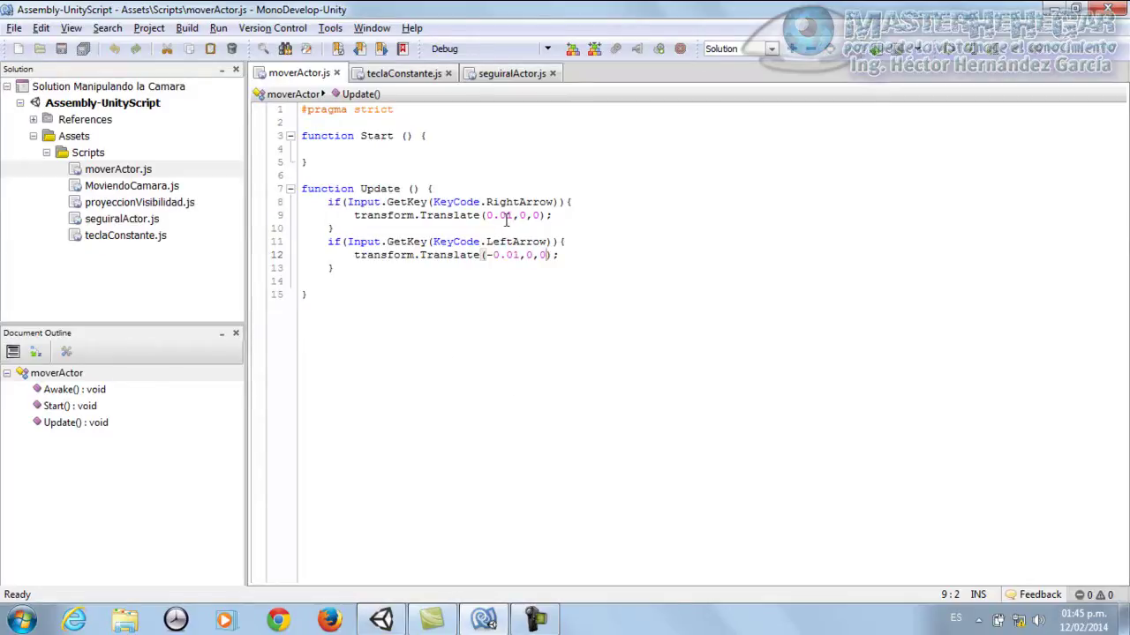
click(505, 215)
key(Delete)
text(9)
click(512, 241)
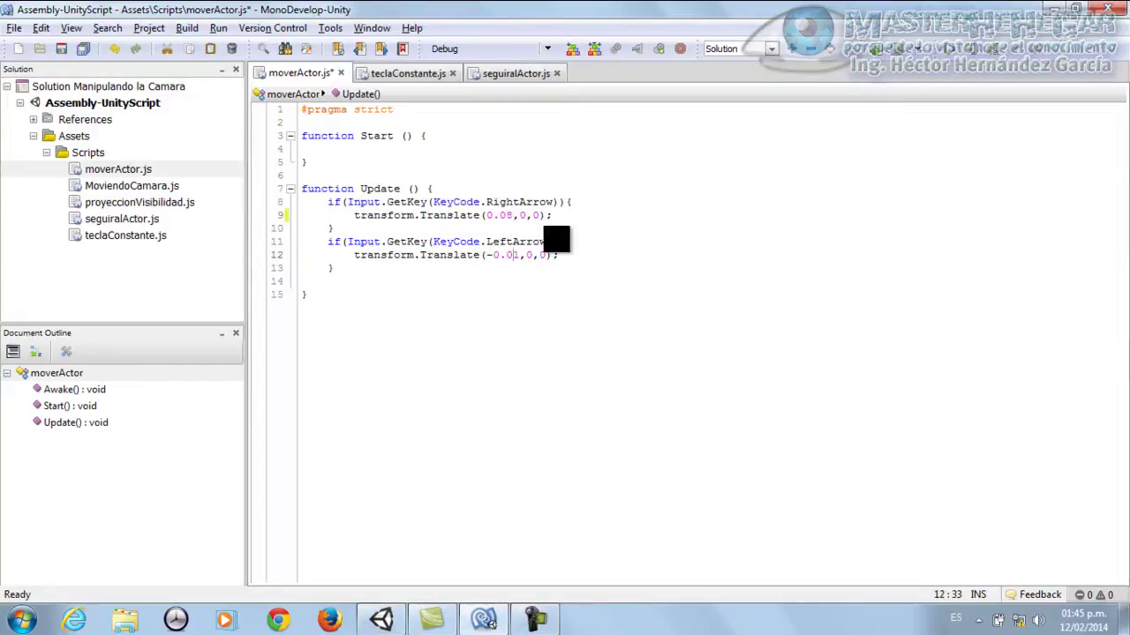
key(Delete)
text(8)
click(94, 51)
Back in the Unity editor, play the scene to test the faster cube movement.
click(401, 618)
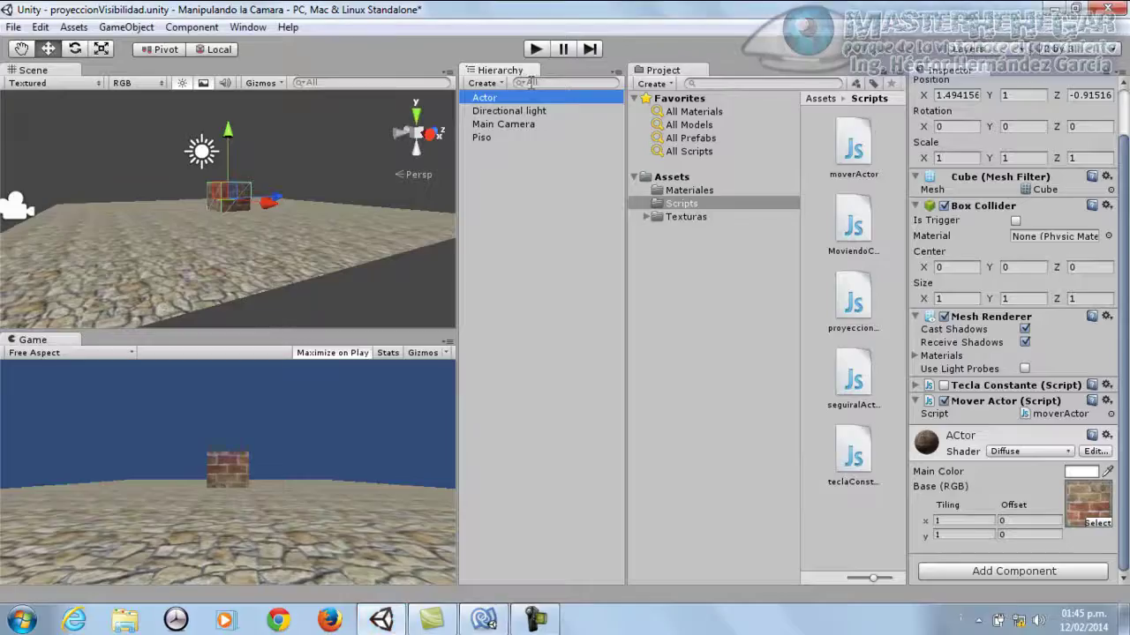
click(536, 50)
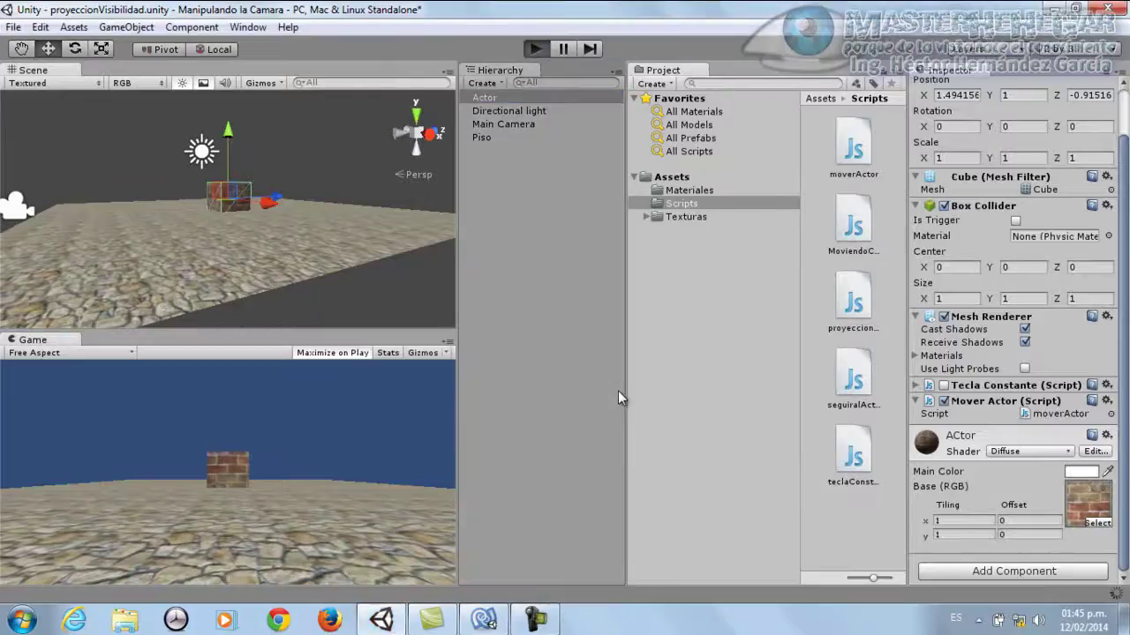